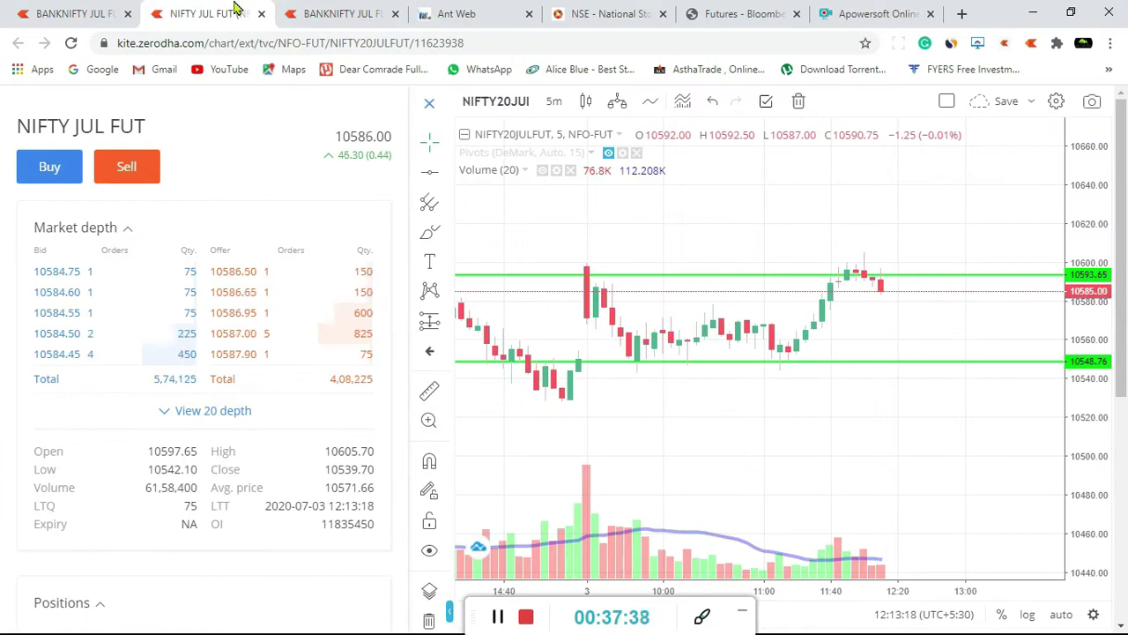
Check the NIFTY and BANKNIFTY July futures charts against the open position in Ant Web, and view its new notification
left_click(320, 10)
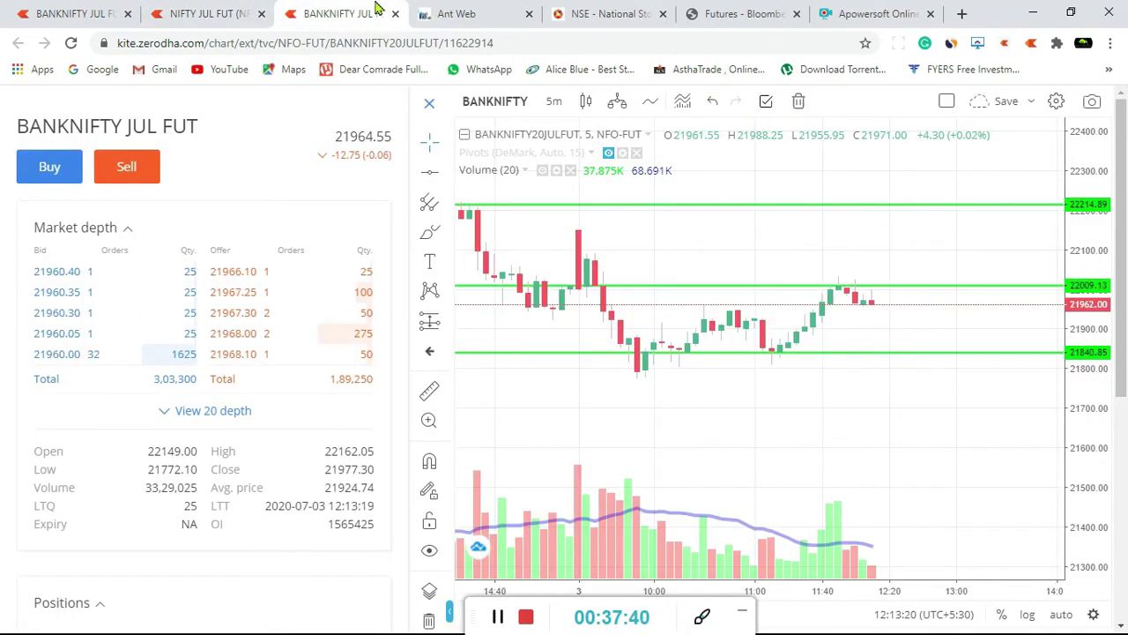
left_click(496, 10)
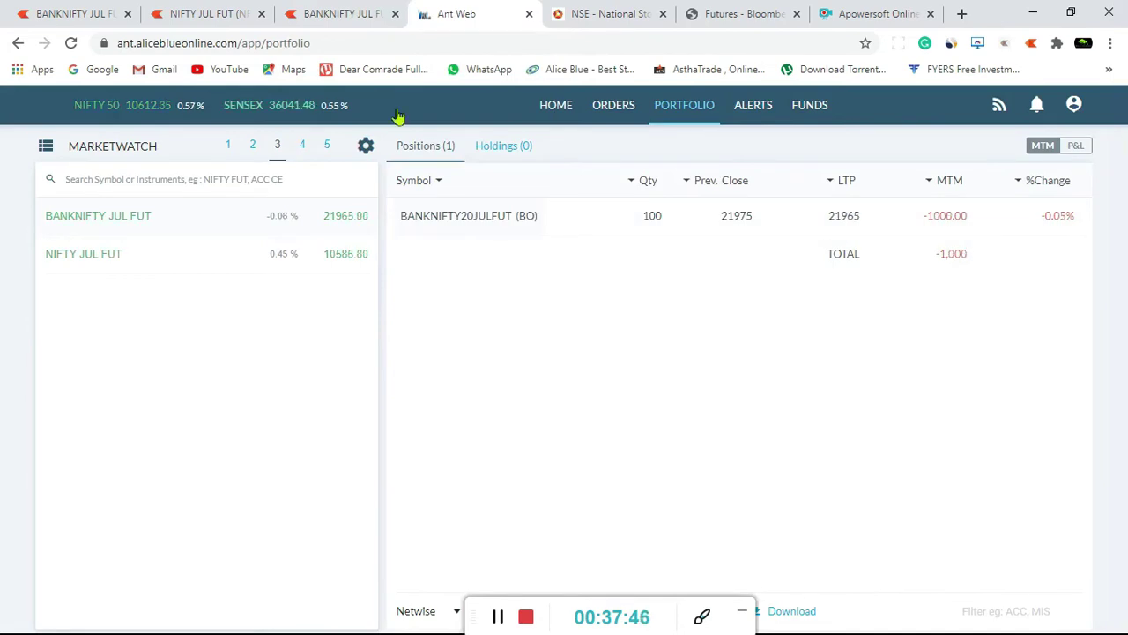
left_click(232, 11)
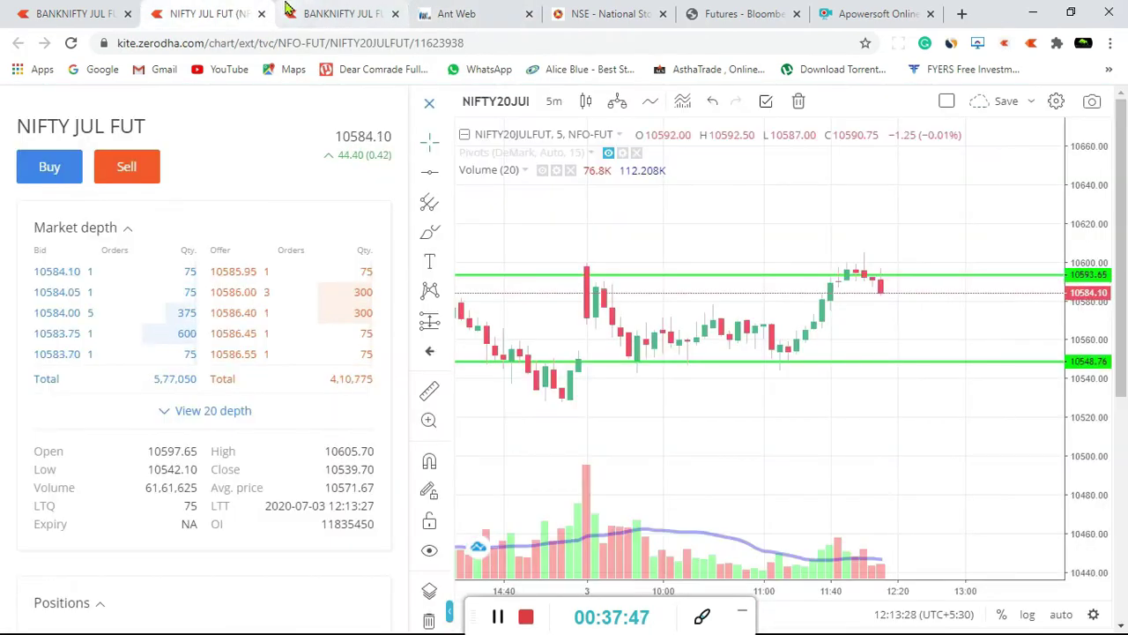
left_click(318, 11)
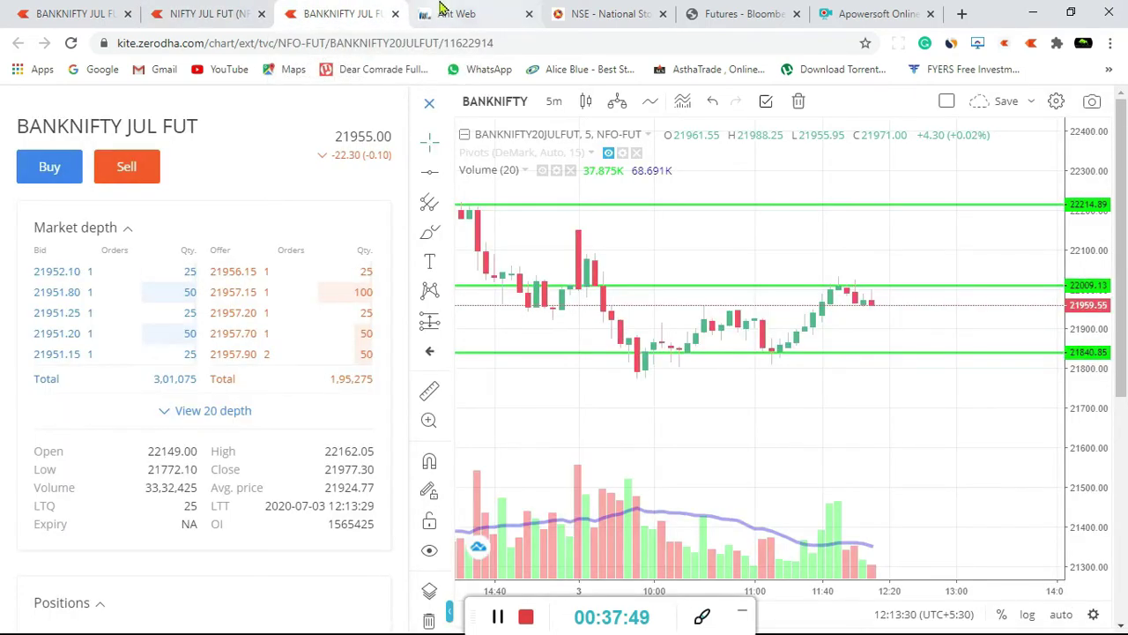
left_click(474, 10)
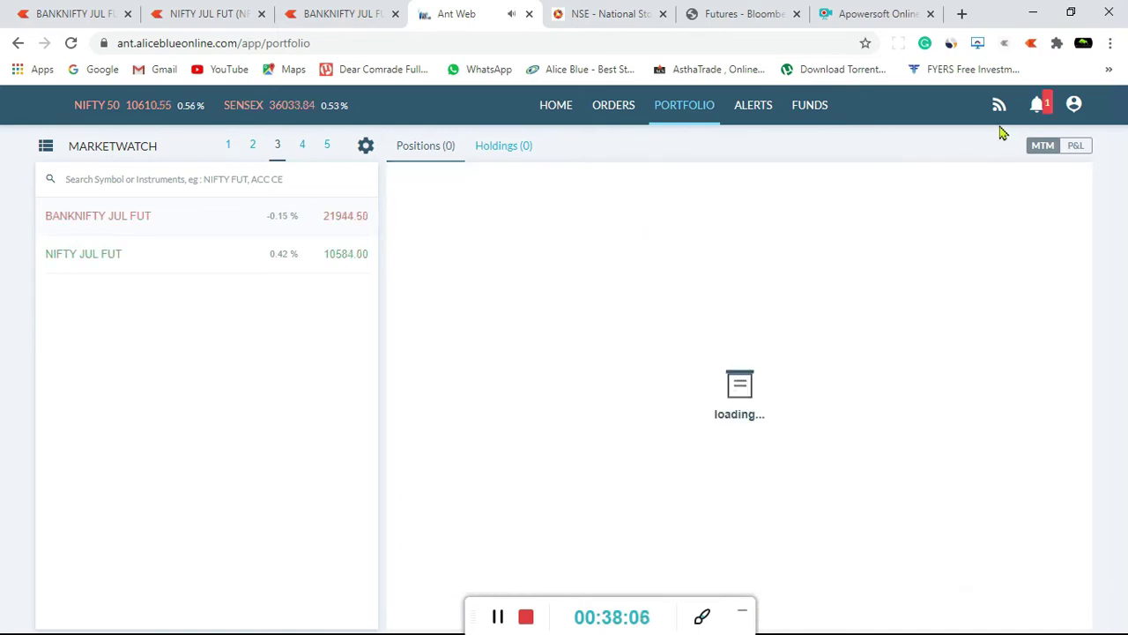
left_click(1035, 106)
left_click(716, 373)
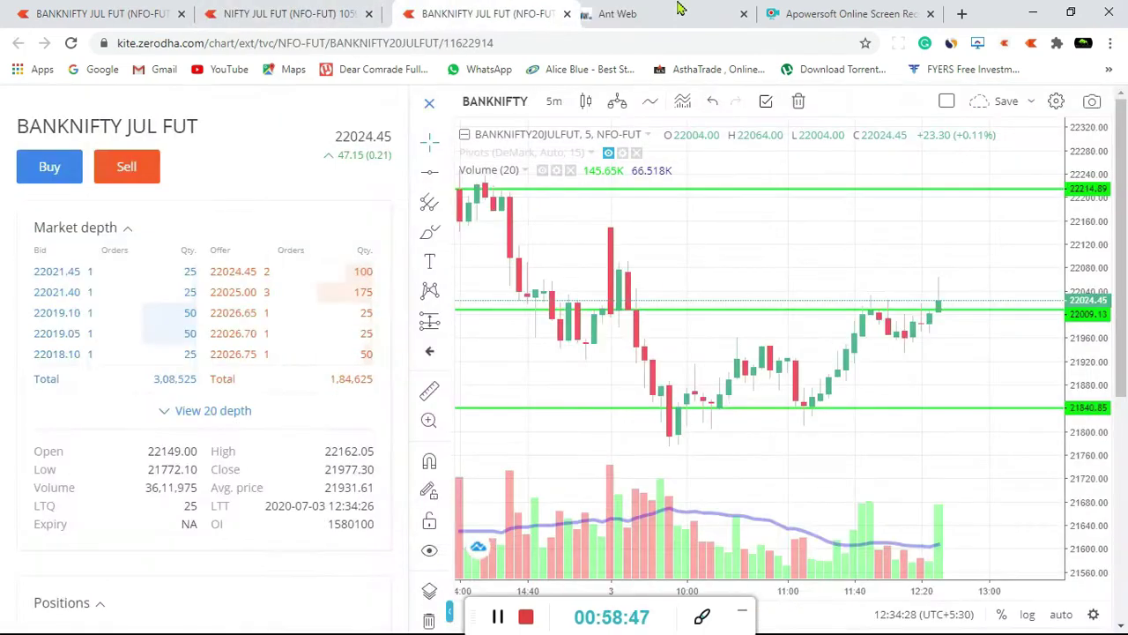
Place a BANKNIFTY JUL FUT sell bracket order in Ant Web for 100 at limit price 22025, stoploss 50 and target 85
left_click(617, 13)
left_click(494, 14)
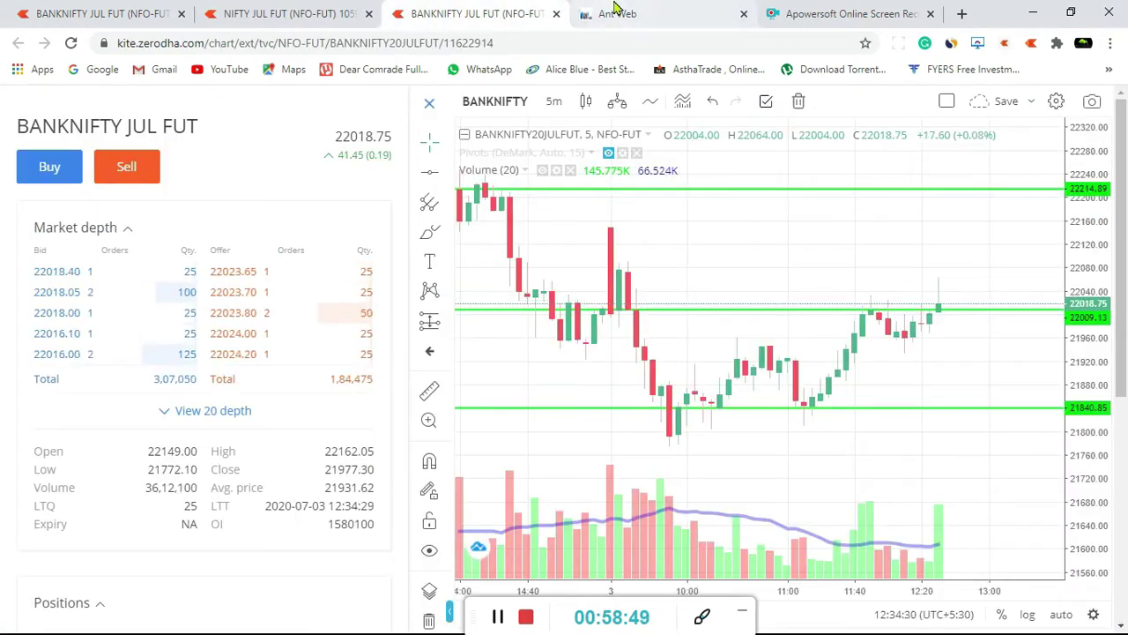
left_click(617, 11)
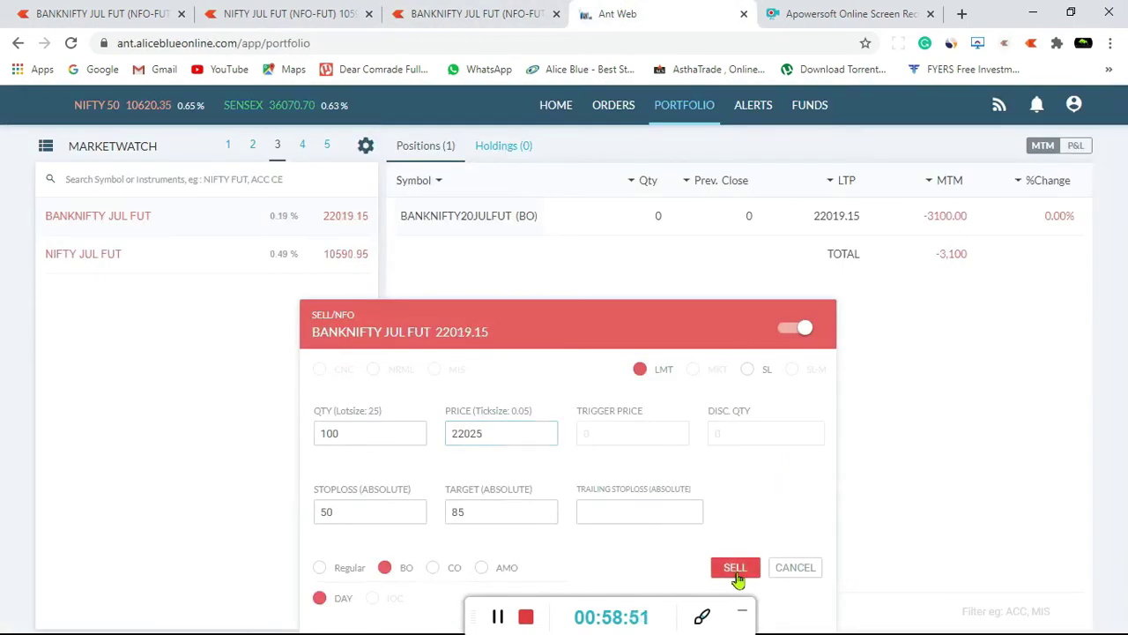
left_click(735, 569)
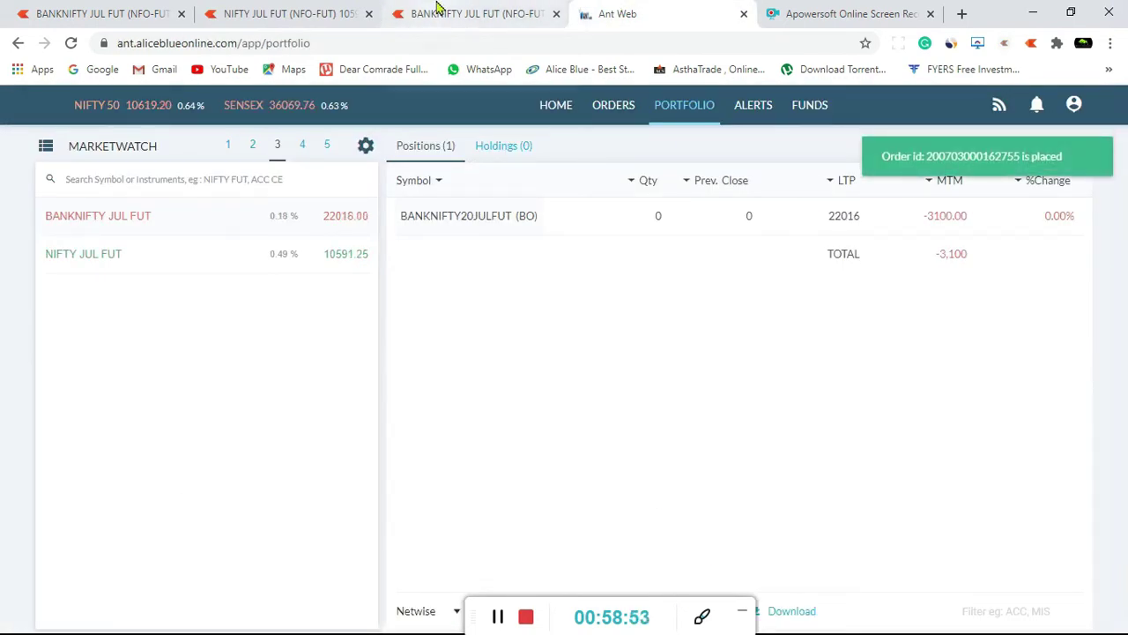
Compare the NIFTY and BANKNIFTY July futures charts with the pending sell order in the Ant Web order book
left_click(291, 14)
left_click(467, 14)
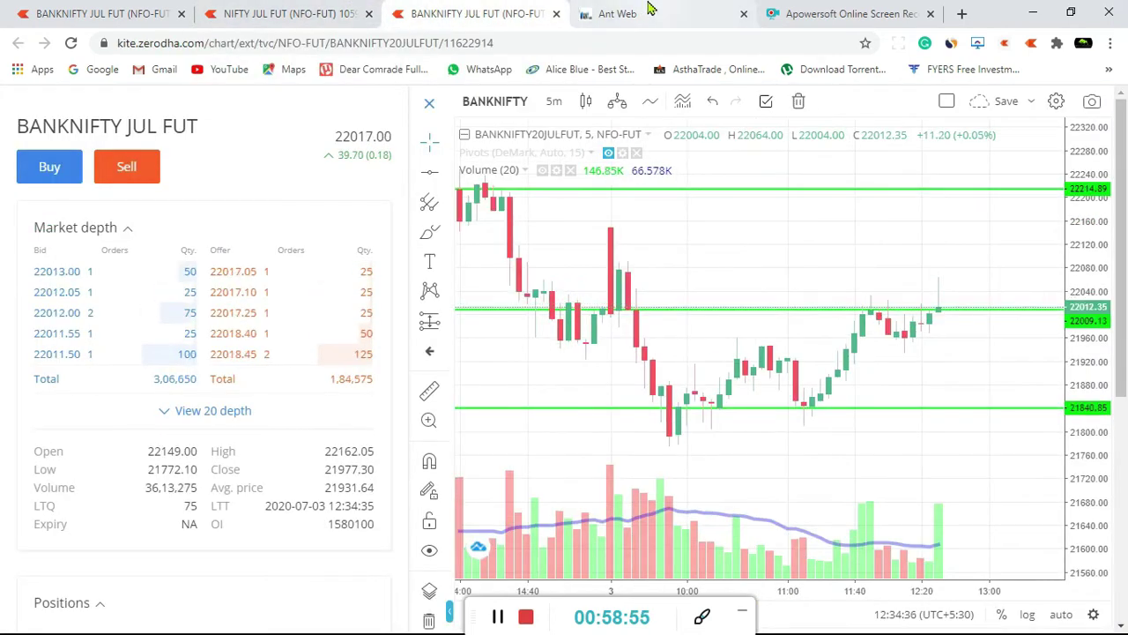
left_click(649, 11)
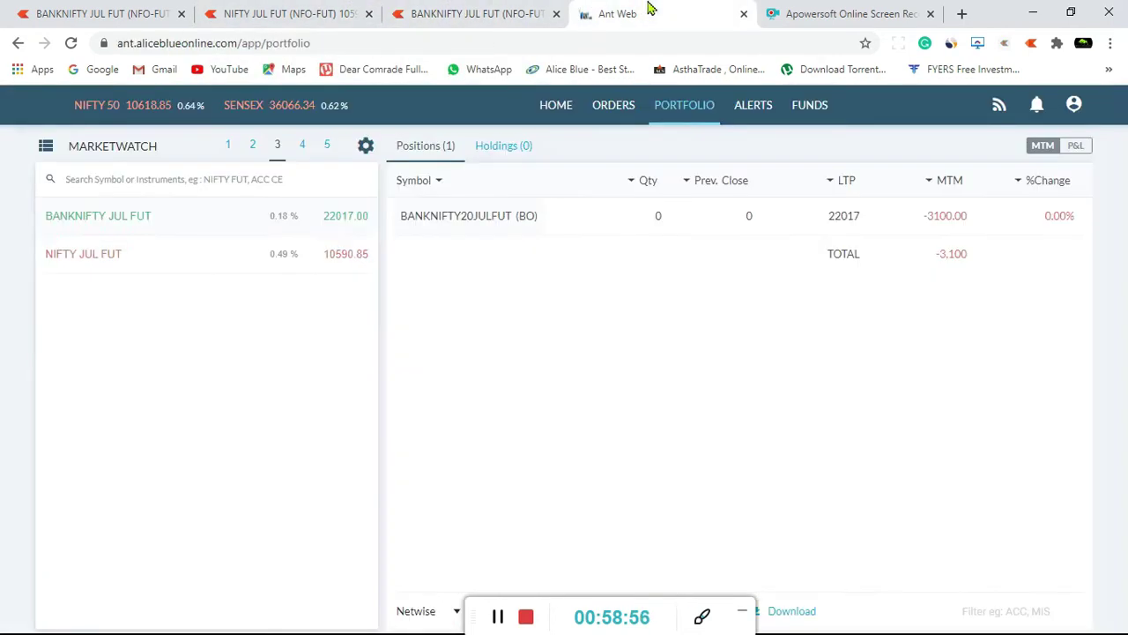
left_click(625, 114)
mouse_move(566, 240)
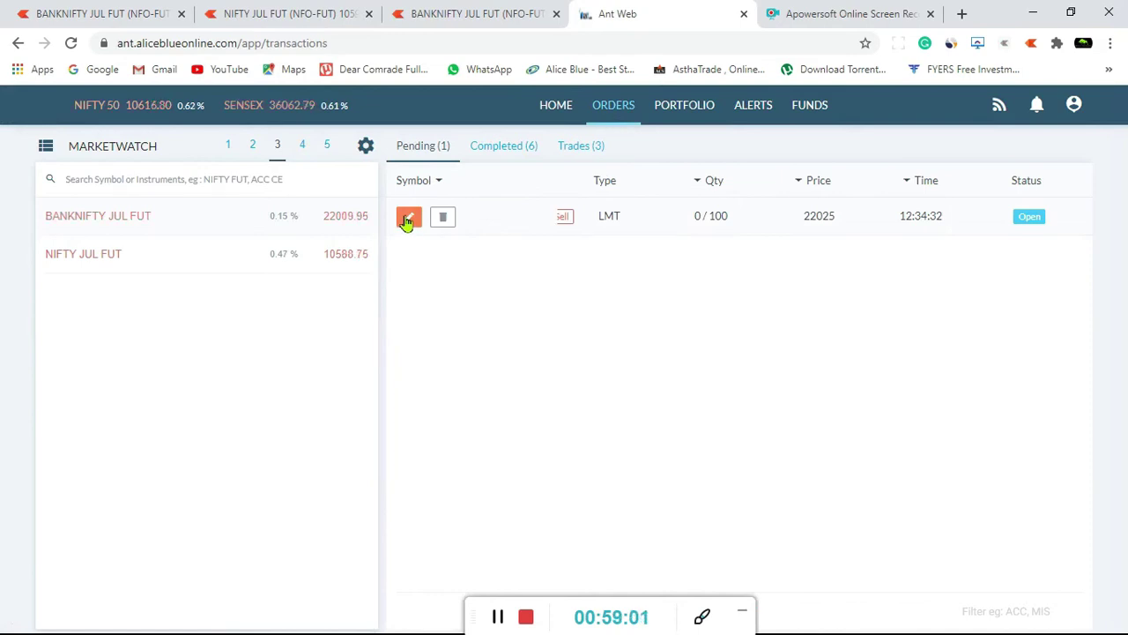
left_click(323, 10)
left_click(423, 12)
left_click(297, 7)
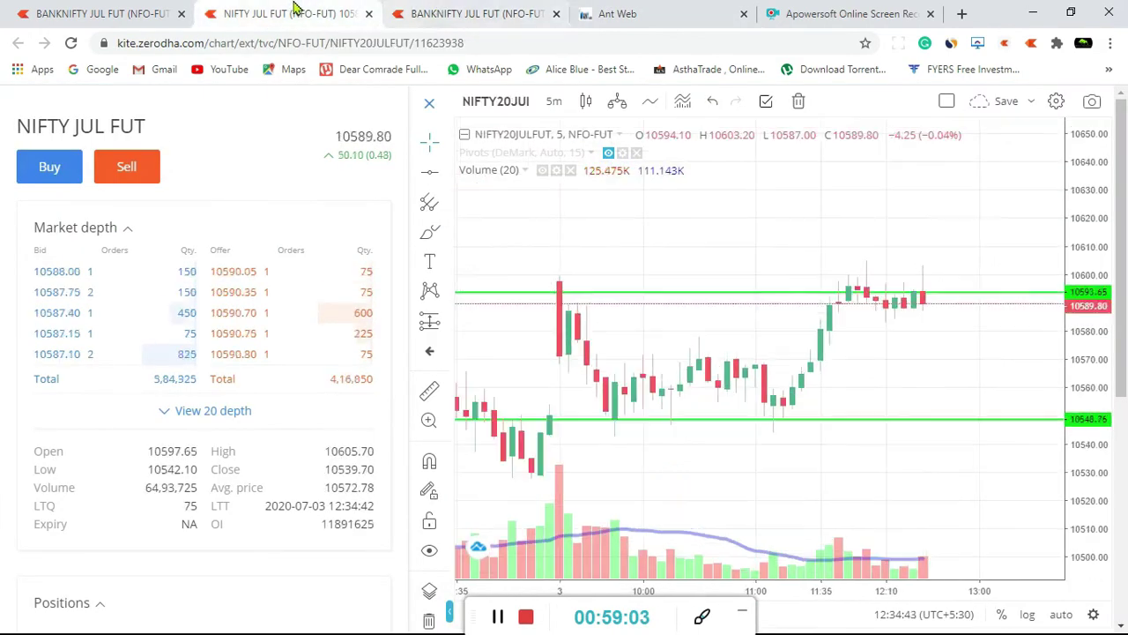
left_click(471, 12)
left_click(660, 9)
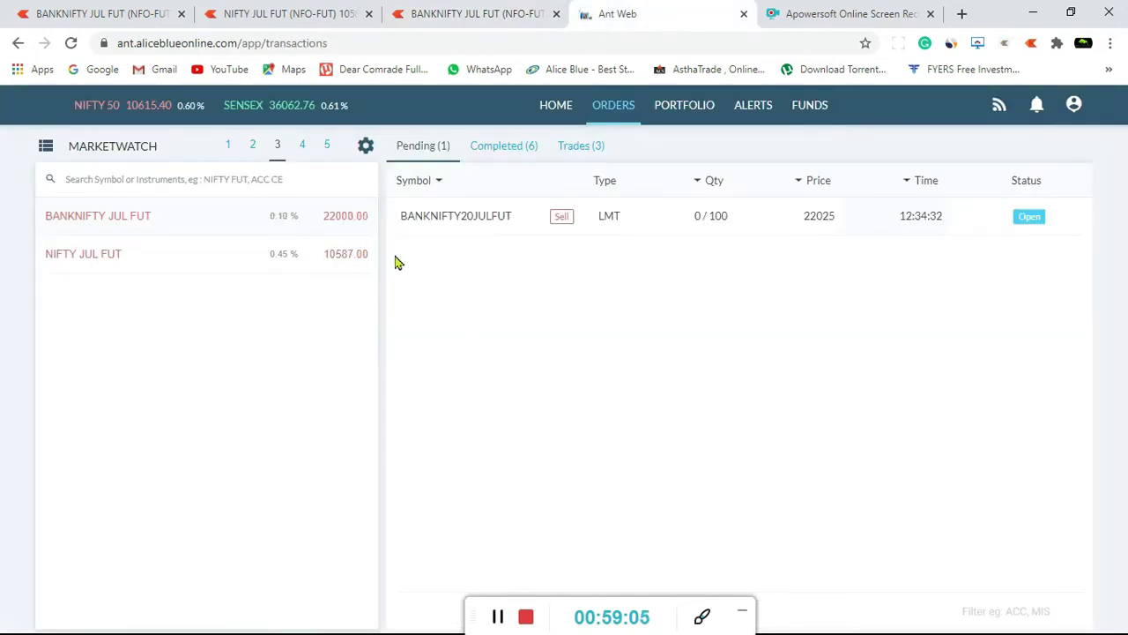
Modify the pending BANKNIFTY20JULFUT sell order to a limit price of 22000
left_click(411, 221)
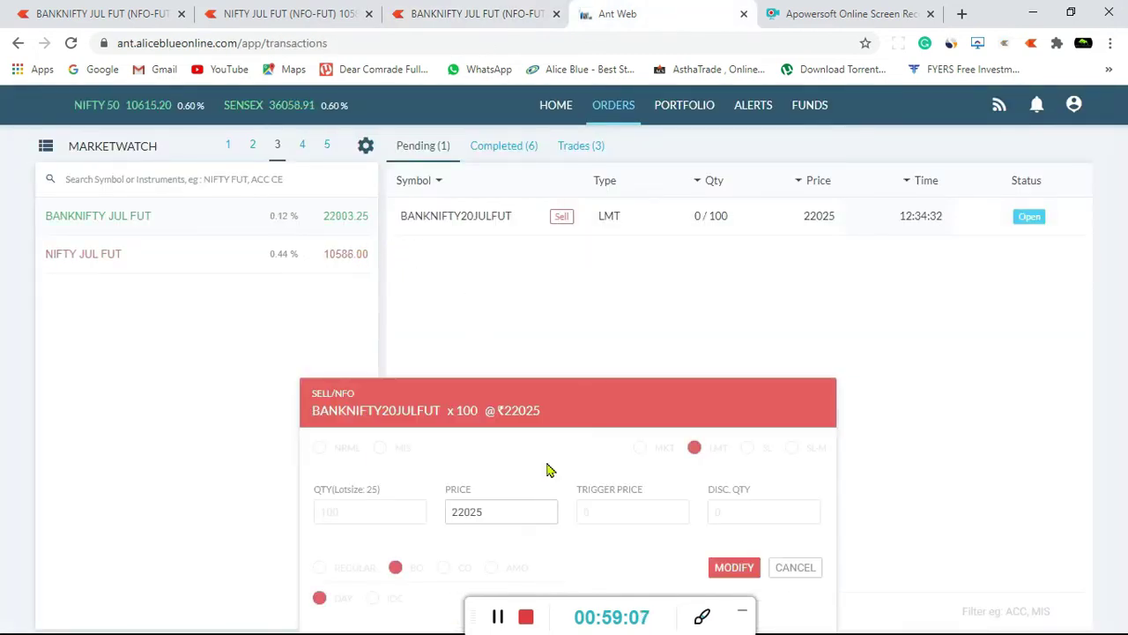
left_click(519, 514)
key("BackSpace")
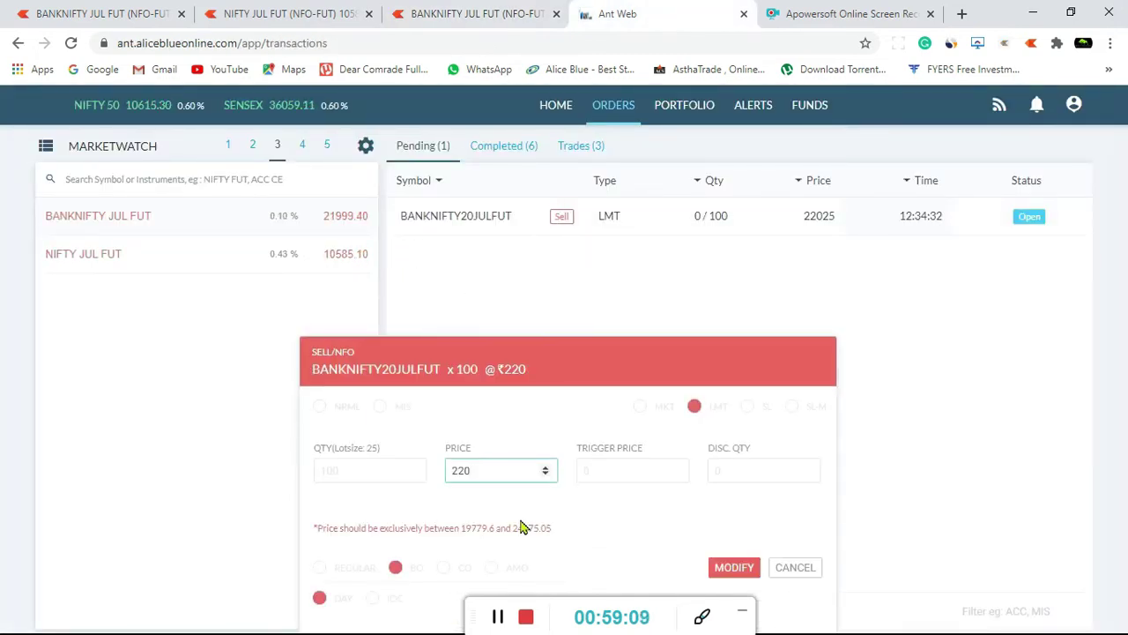
type("00")
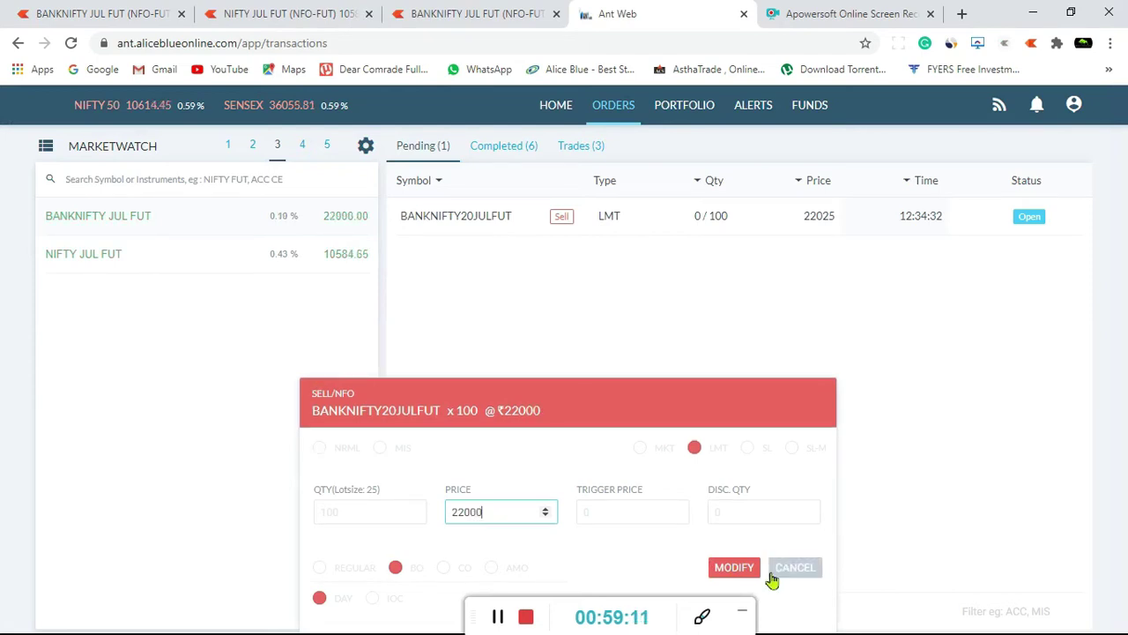
left_click(738, 567)
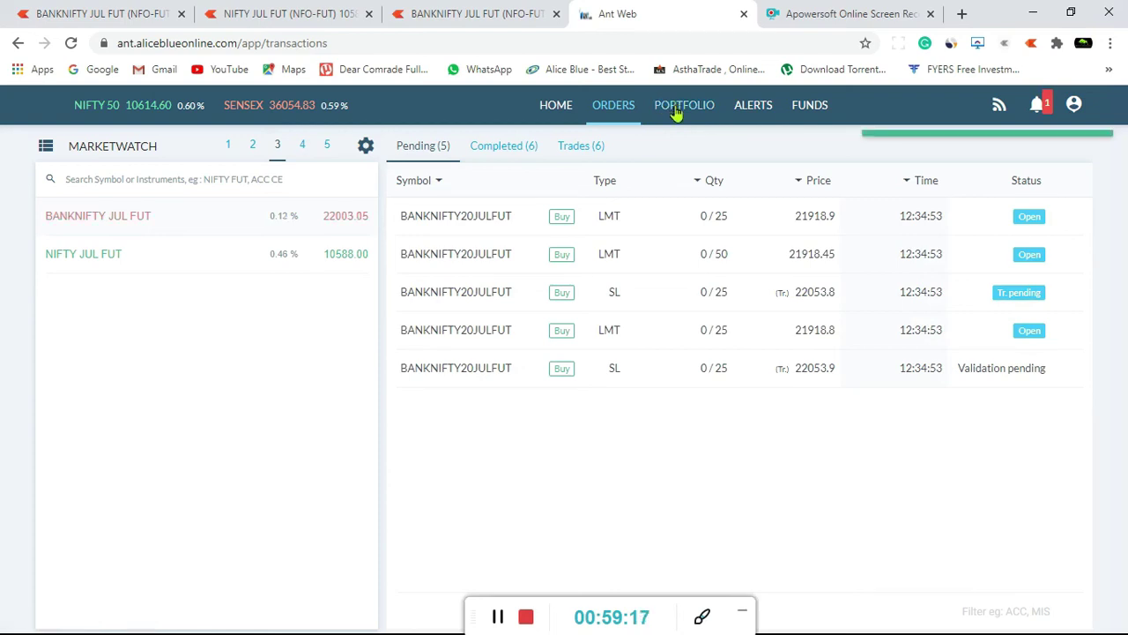
Review the BANKNIFTY short position, notification, executed trades and both futures charts, ending on the pending orders in Ant Web
left_click(677, 112)
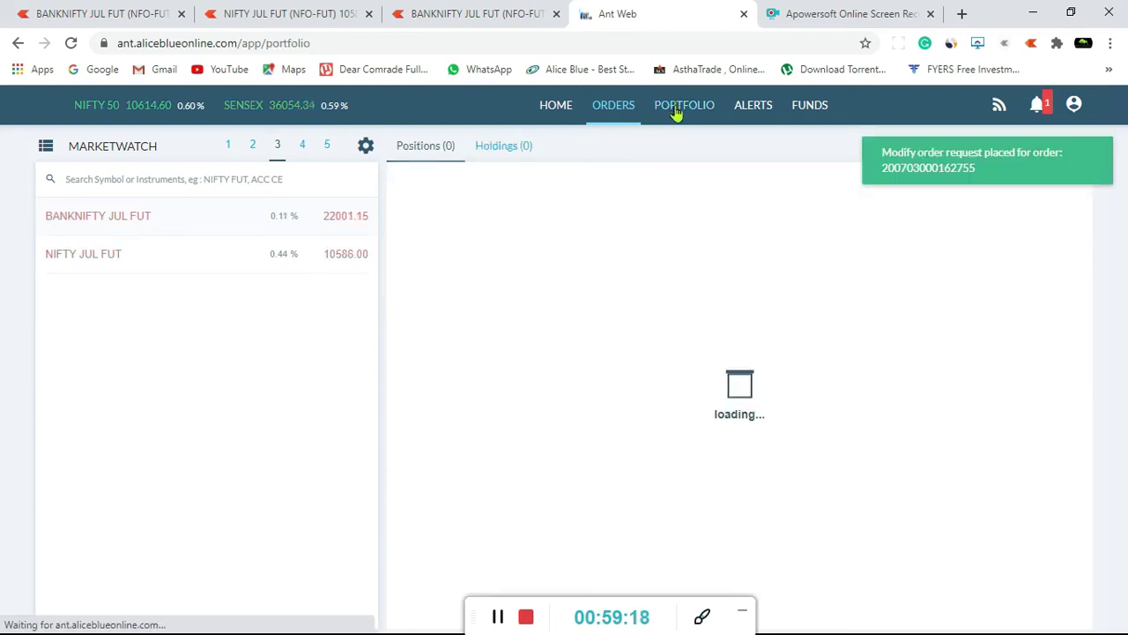
left_click(1039, 108)
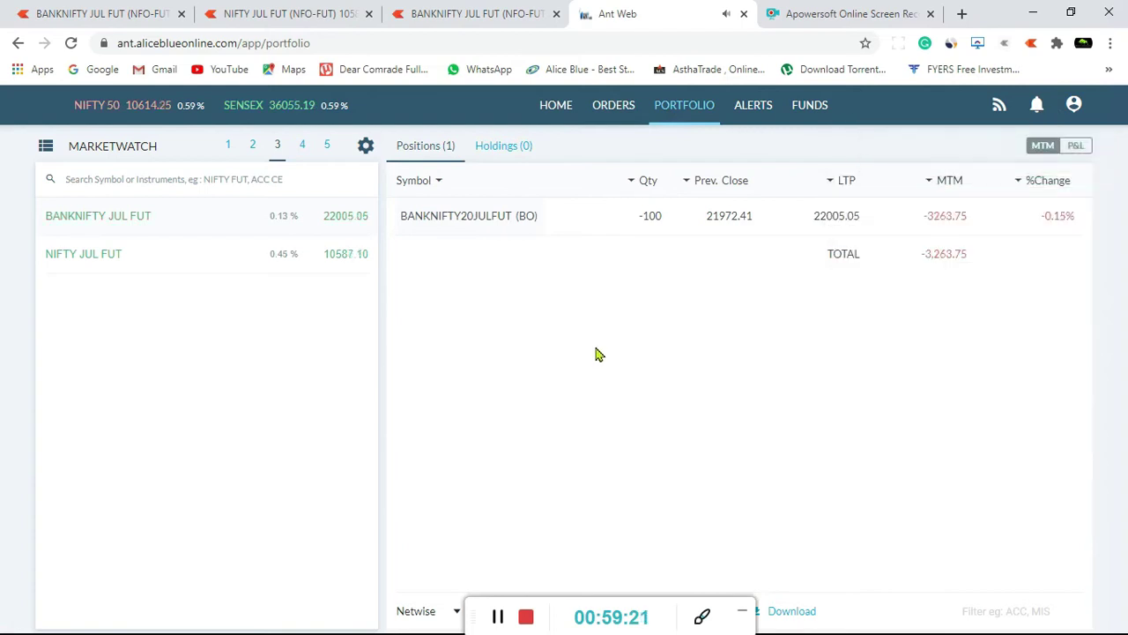
left_click(619, 113)
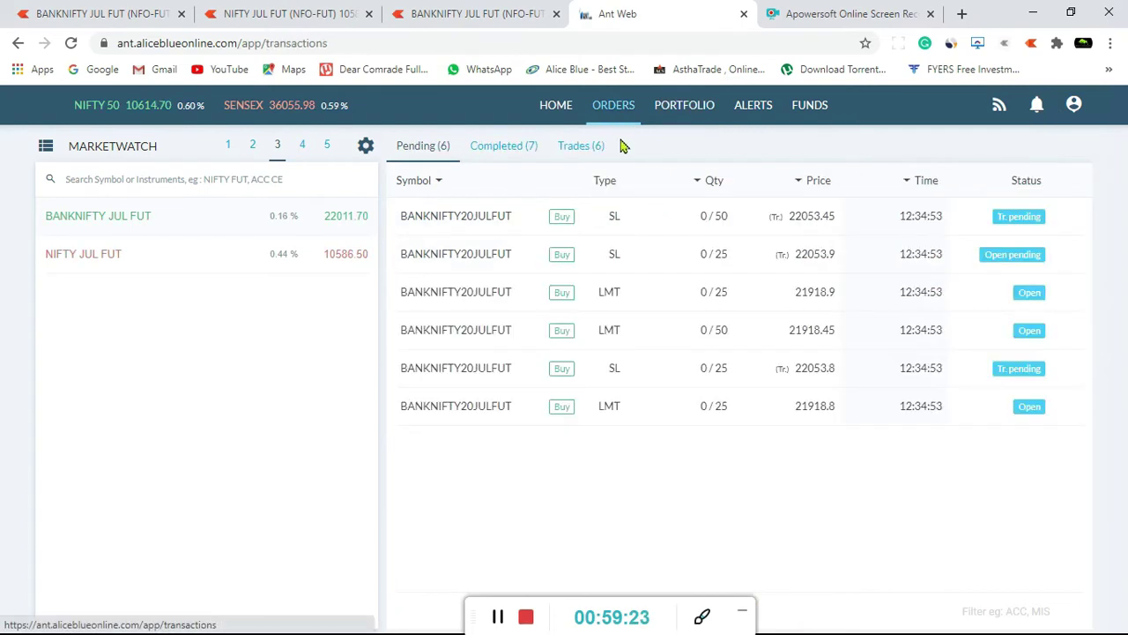
left_click(586, 148)
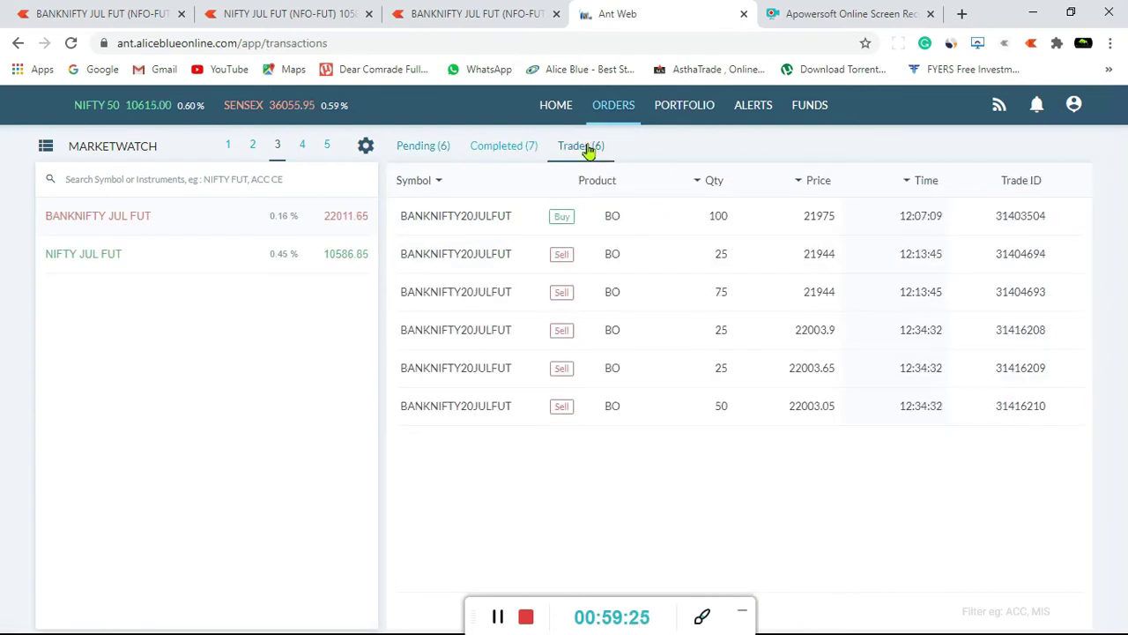
left_click(677, 106)
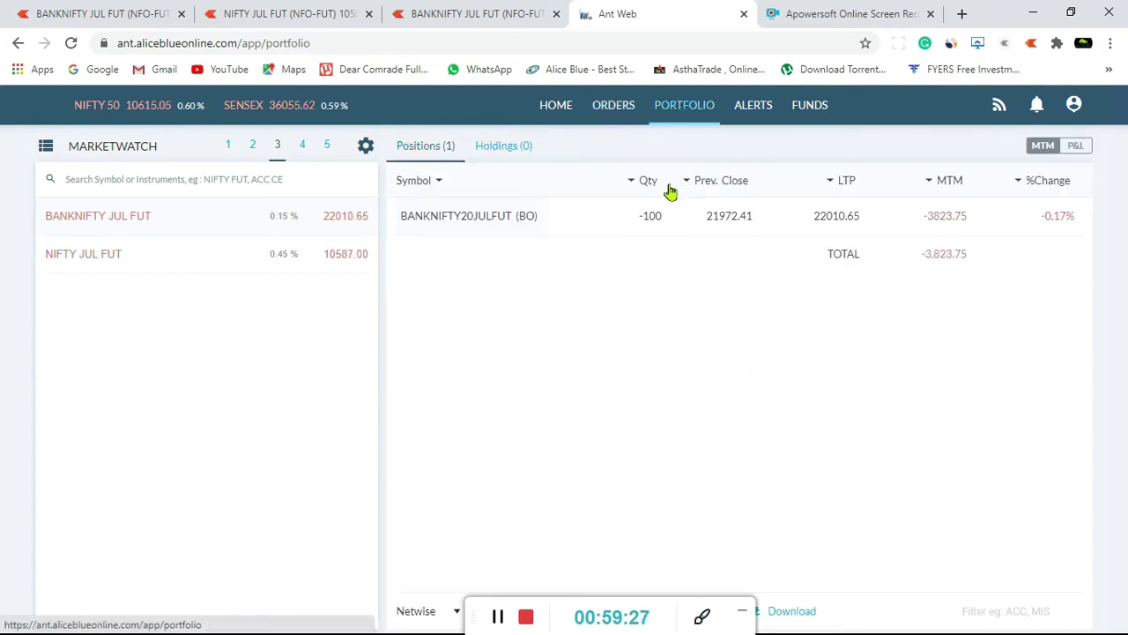
left_click(265, 13)
left_click(494, 13)
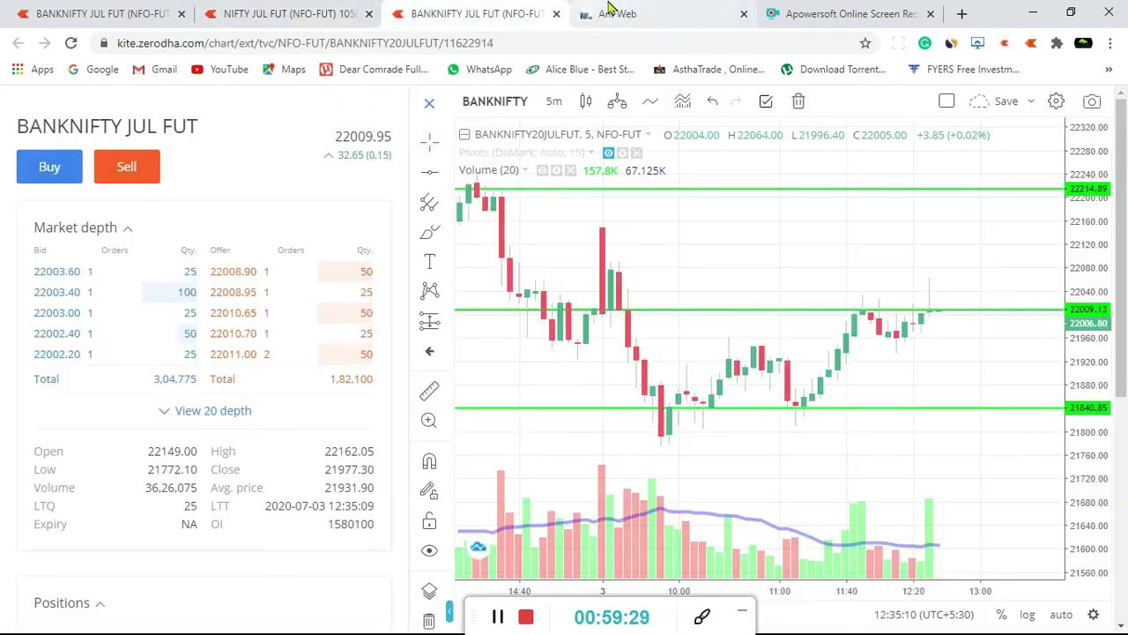
left_click(608, 11)
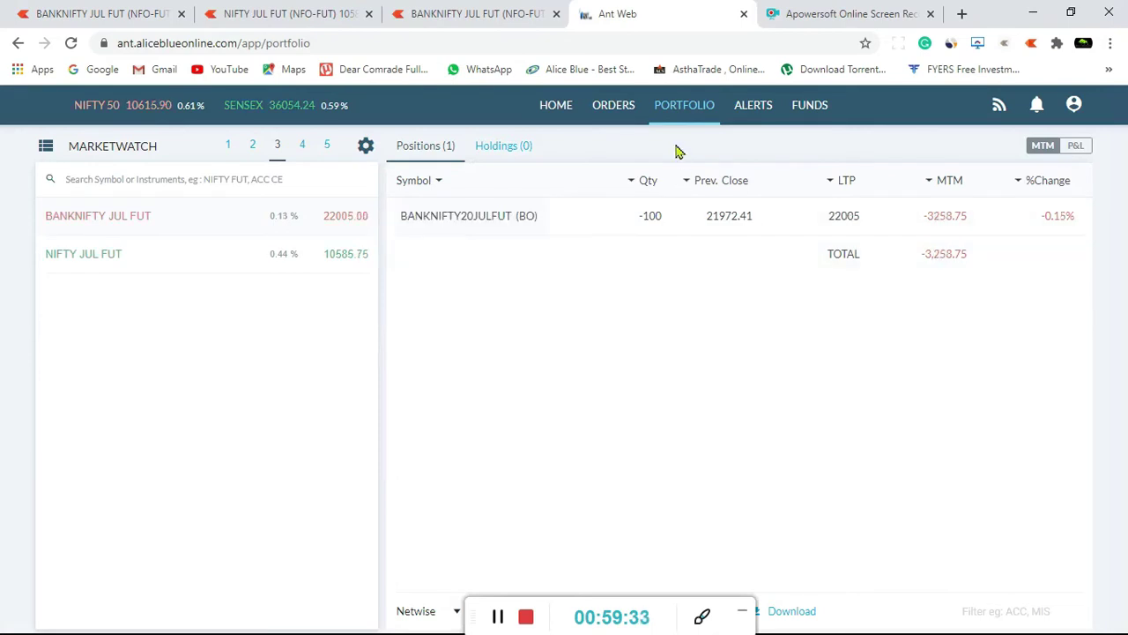
left_click(617, 106)
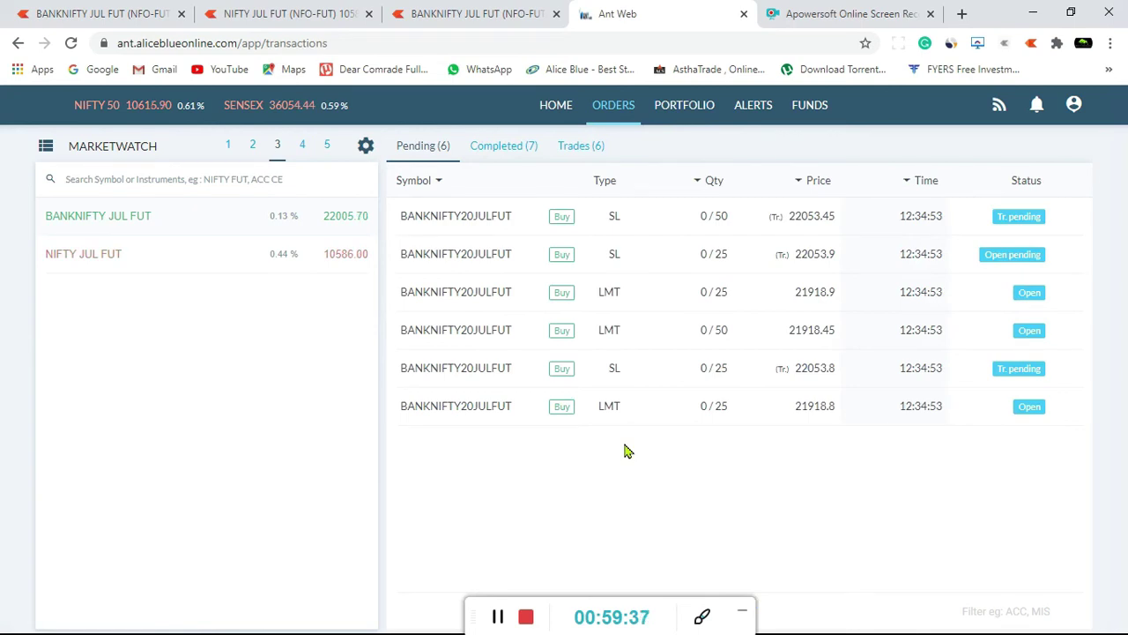
Modify the 25-quantity BANKNIFTY20JULFUT buy limit order at 21918.9 to a price of 21950
mouse_move(424, 300)
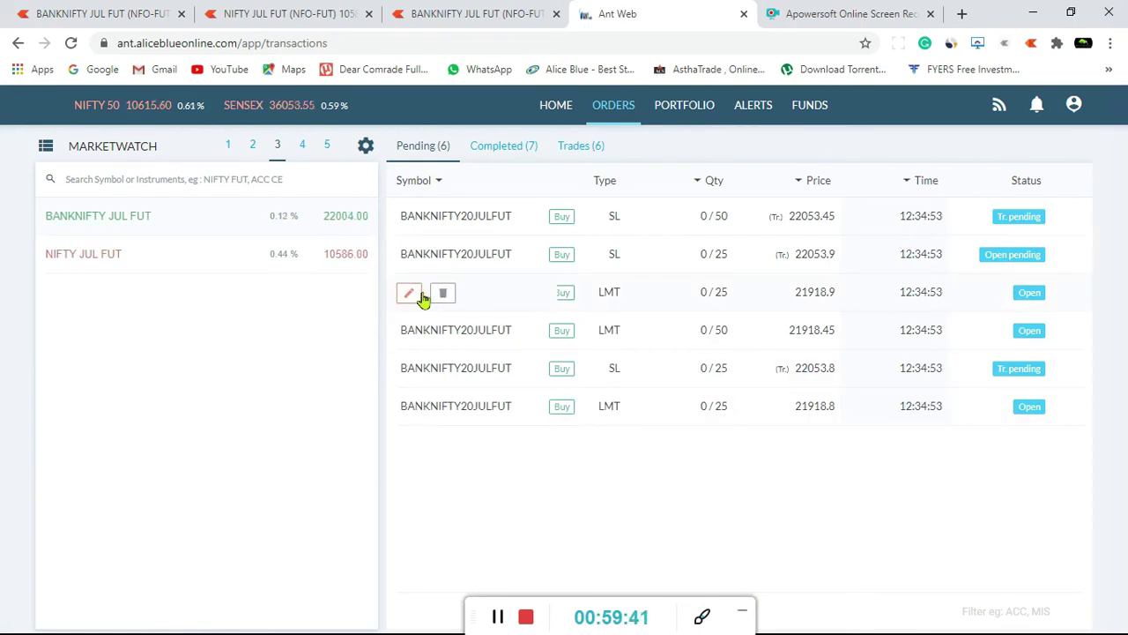
left_click(423, 300)
left_click(813, 409)
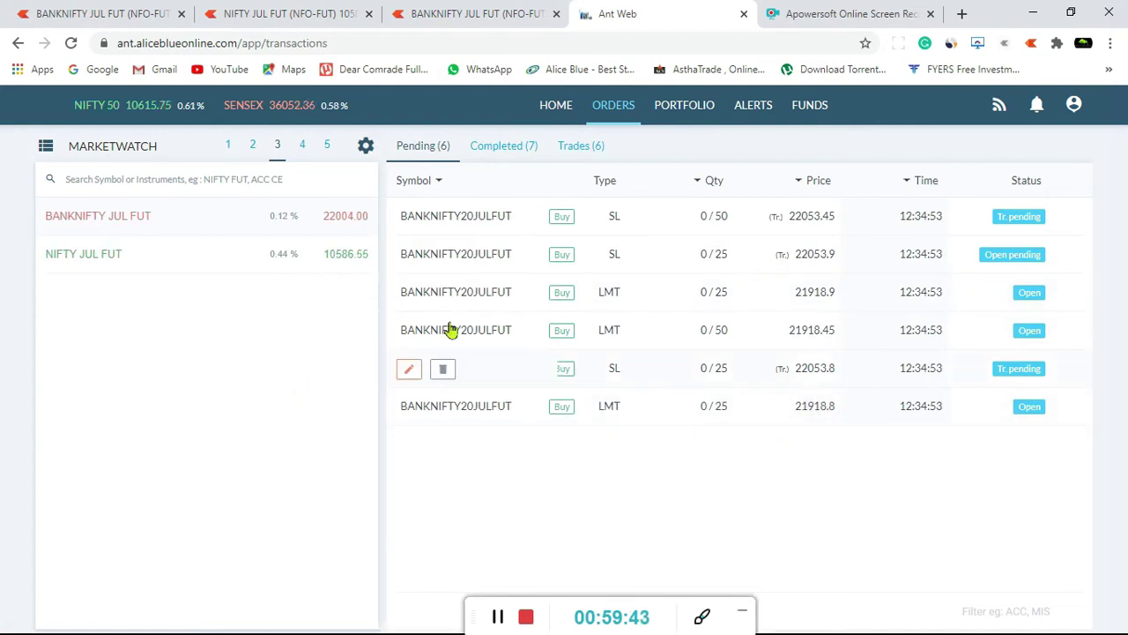
mouse_move(407, 272)
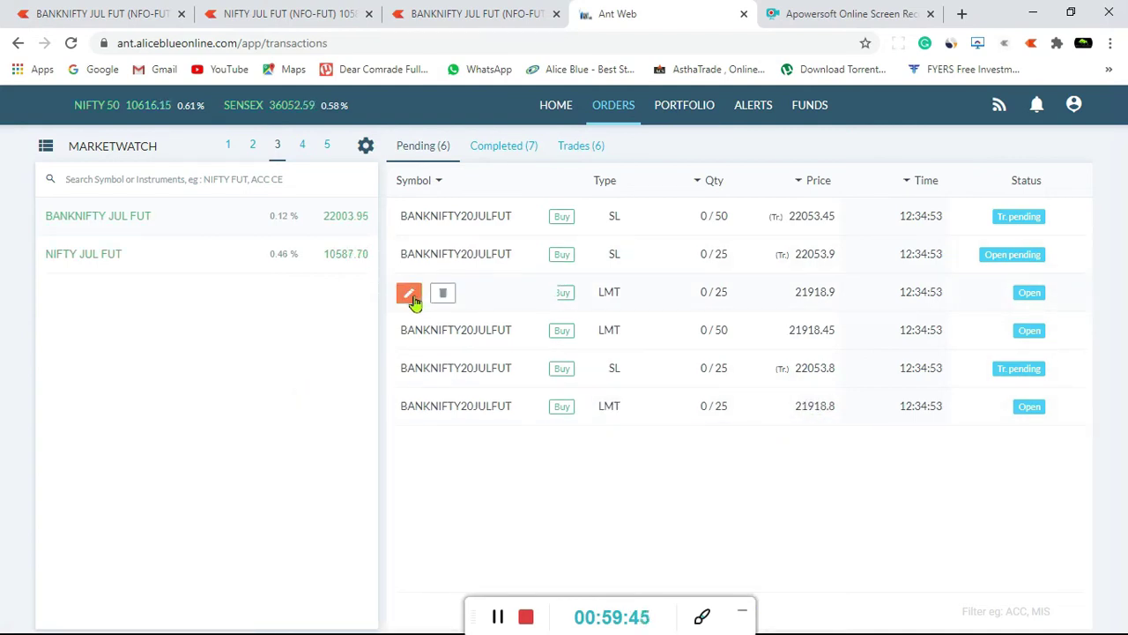
left_click(409, 300)
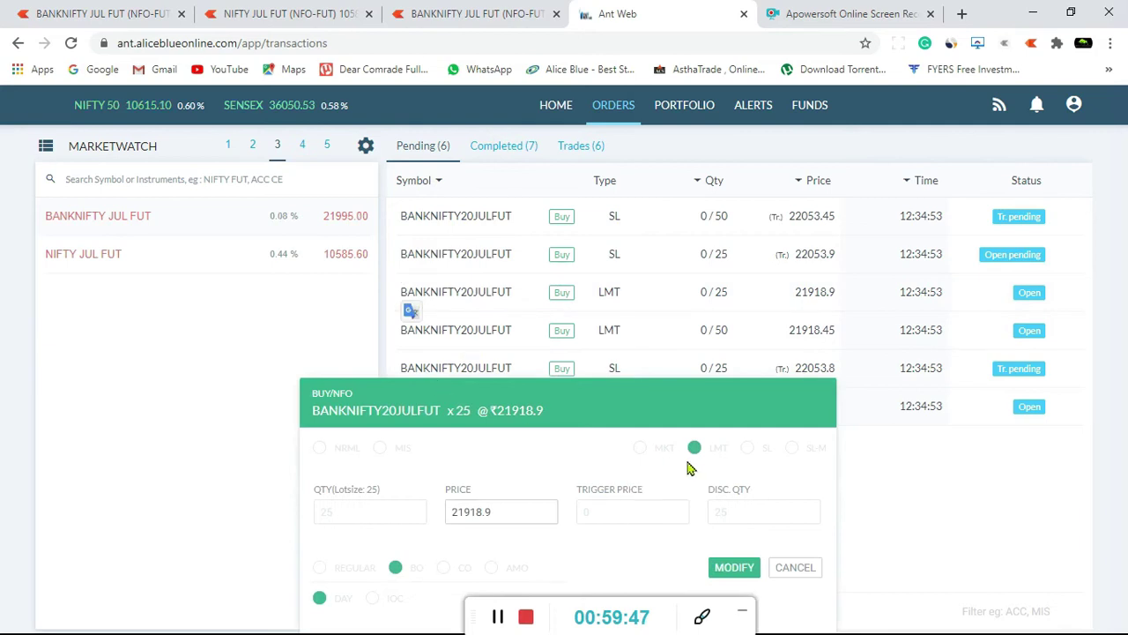
left_click(512, 511)
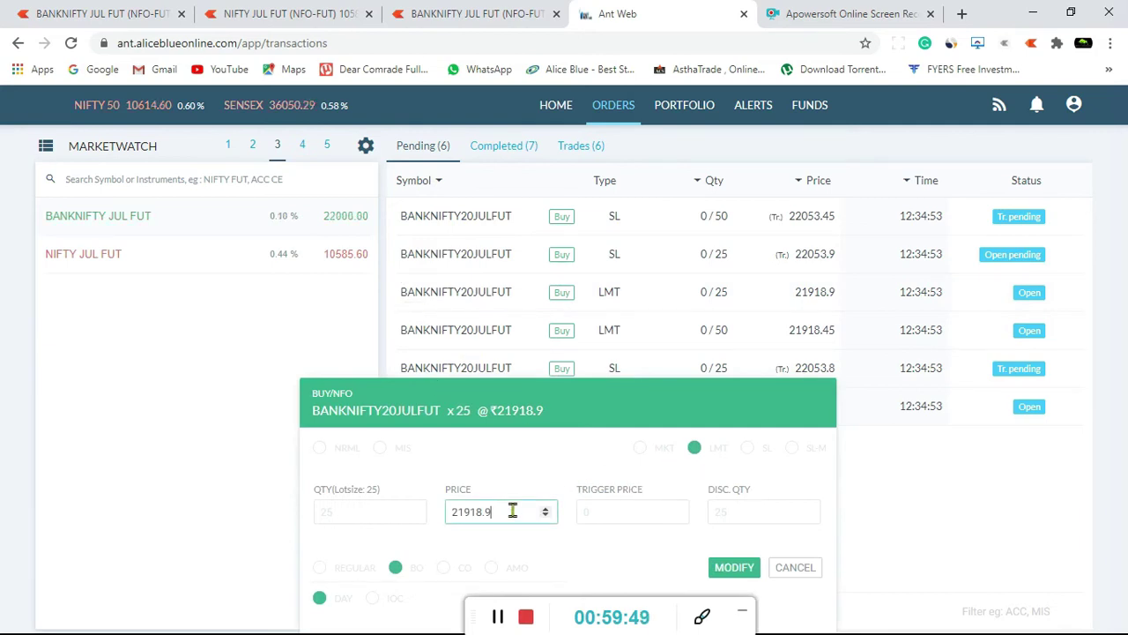
key("BackSpace")
key("BackSpace")
key("BackSpace")
type("50")
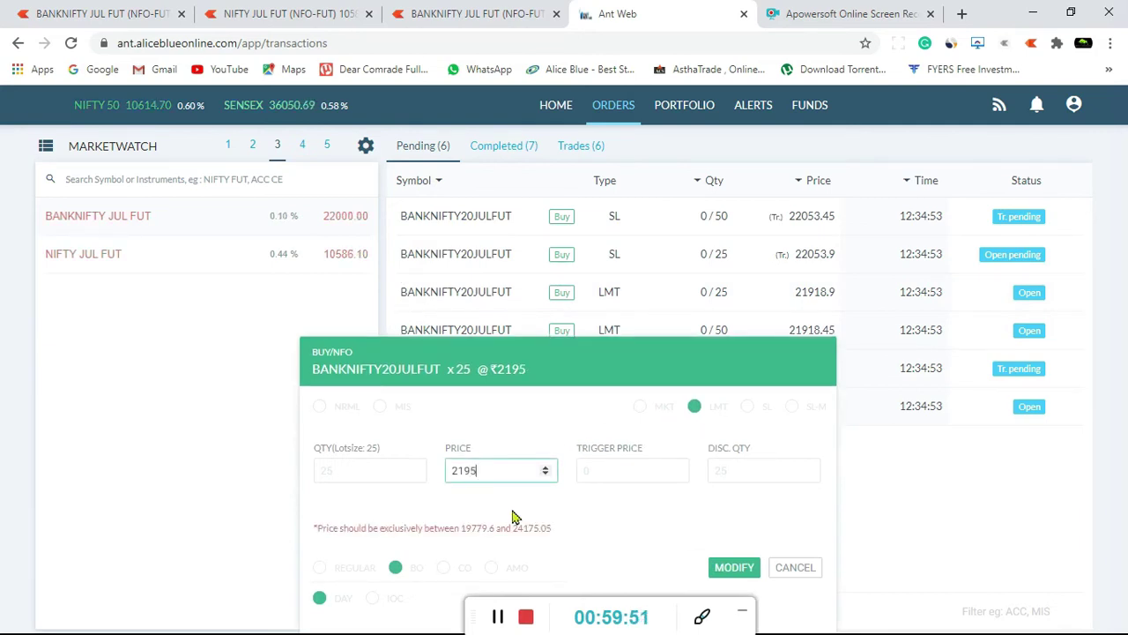
left_click(733, 568)
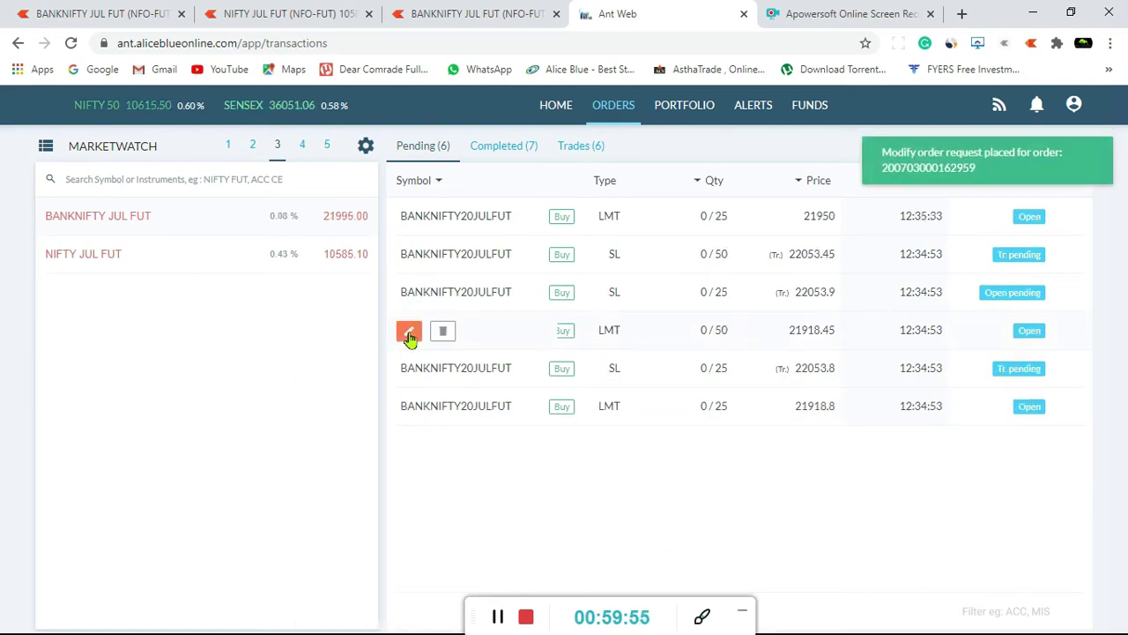
Modify the 50-quantity BANKNIFTY20JULFUT buy limit order at 21918.45 to a price of 21950
left_click(409, 332)
left_click(517, 509)
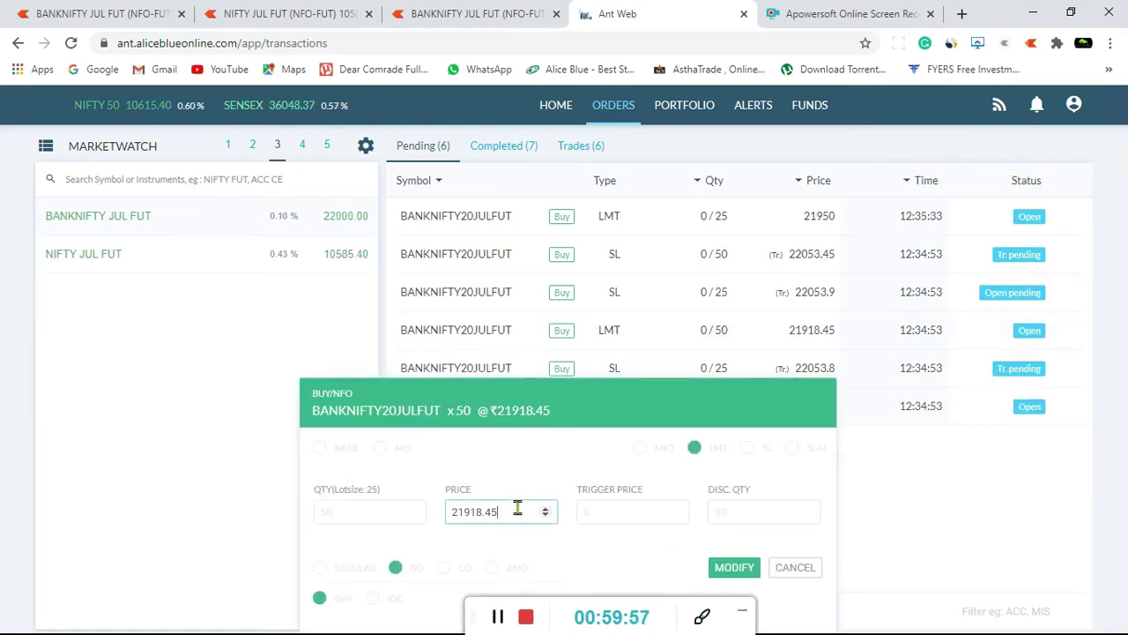
key("BackSpace")
key("BackSpace")
type("50")
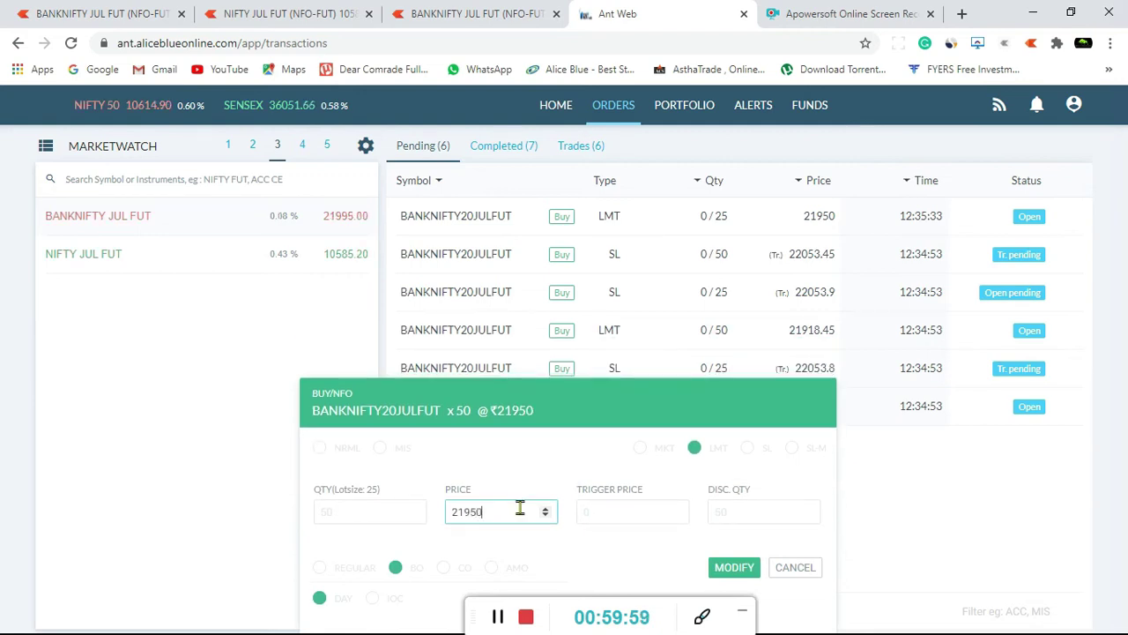
left_click(731, 573)
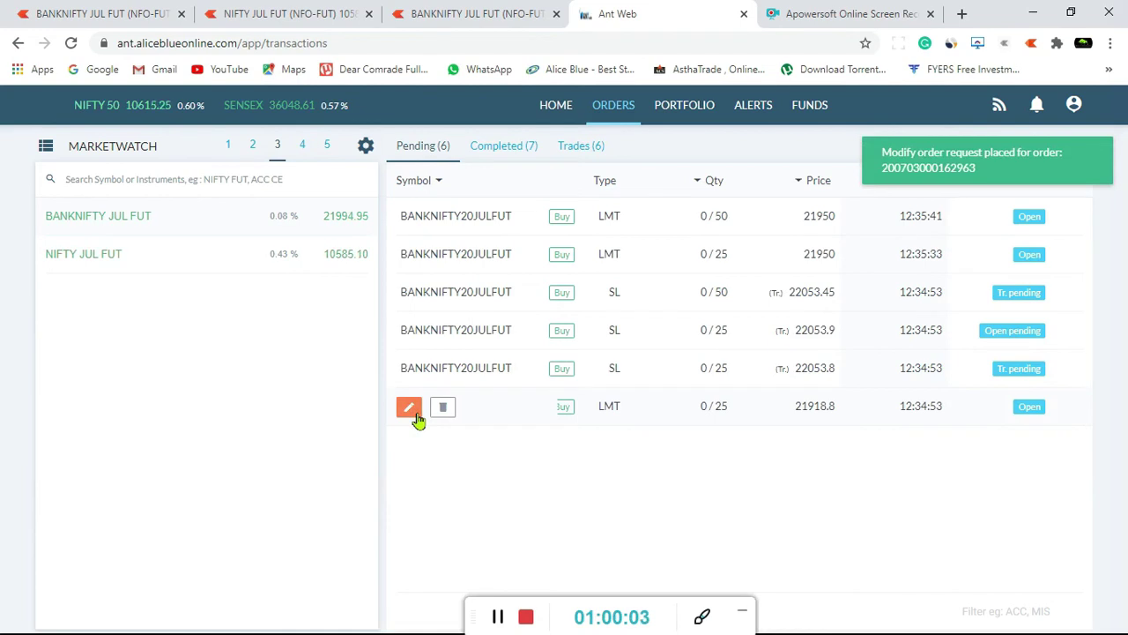
Modify the 25-quantity BANKNIFTY20JULFUT buy limit order at 21918.8 to a price of 21950
left_click(409, 407)
left_click(512, 506)
key("BackSpace")
key("BackSpace")
key("BackSpace")
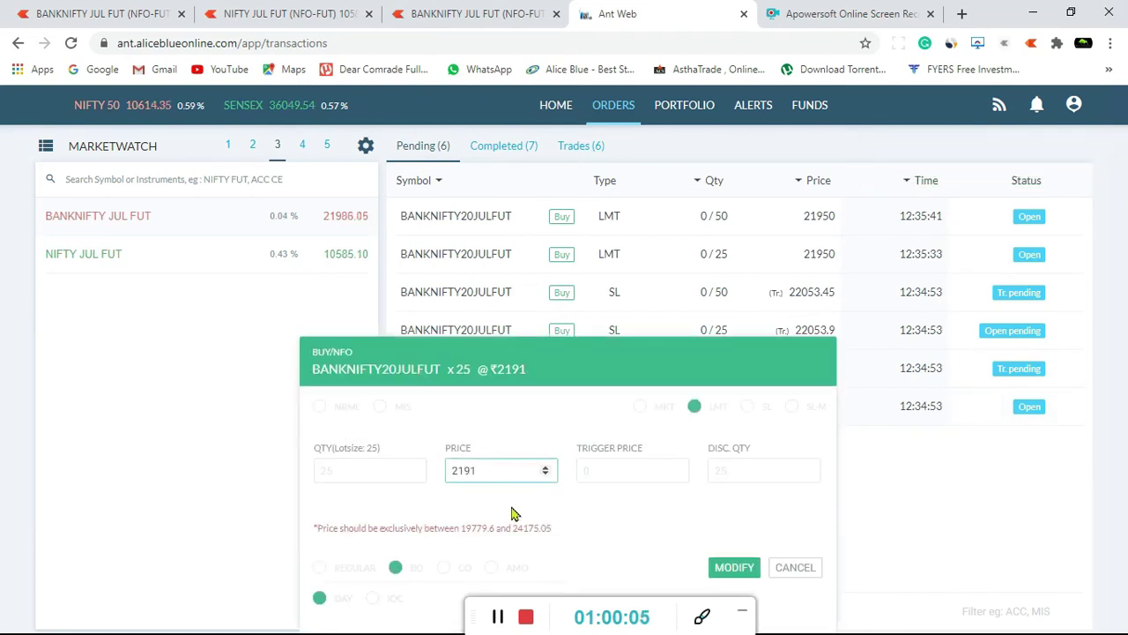
type("0")
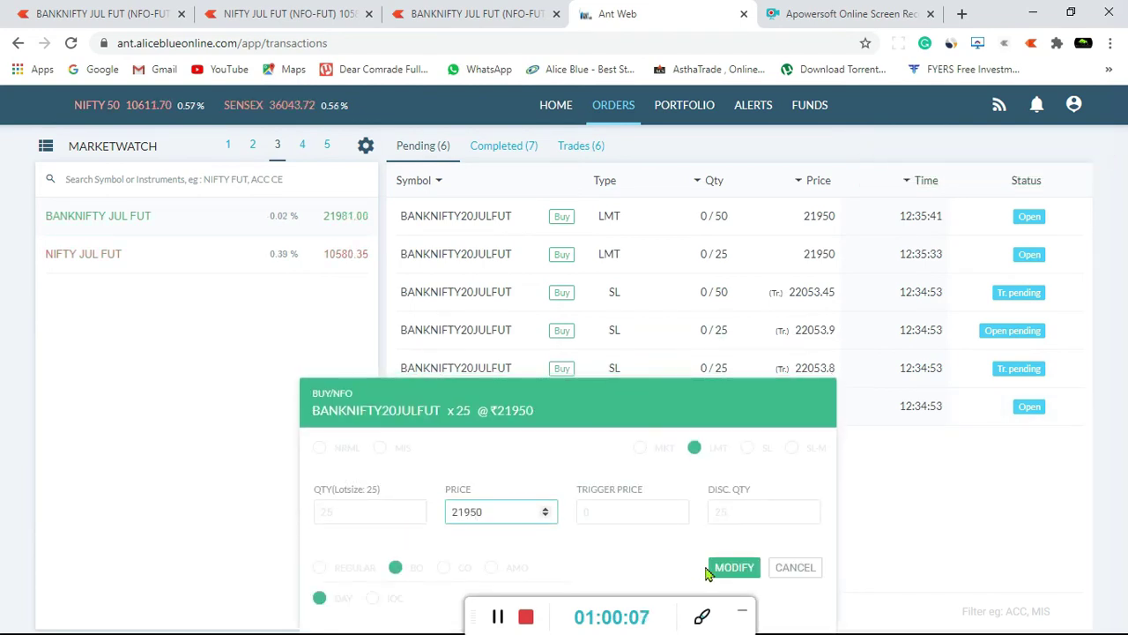
left_click(732, 566)
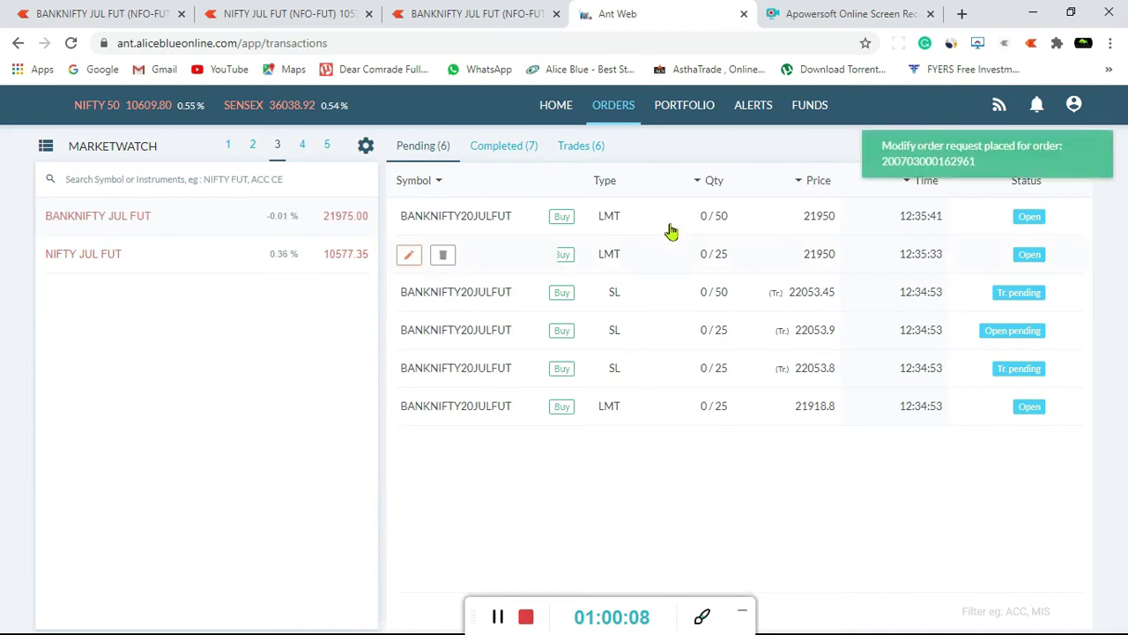
Review the BANKNIFTY position, both futures charts and the pending orders, and inspect the 50-quantity stop-loss order without modifying it
left_click(681, 108)
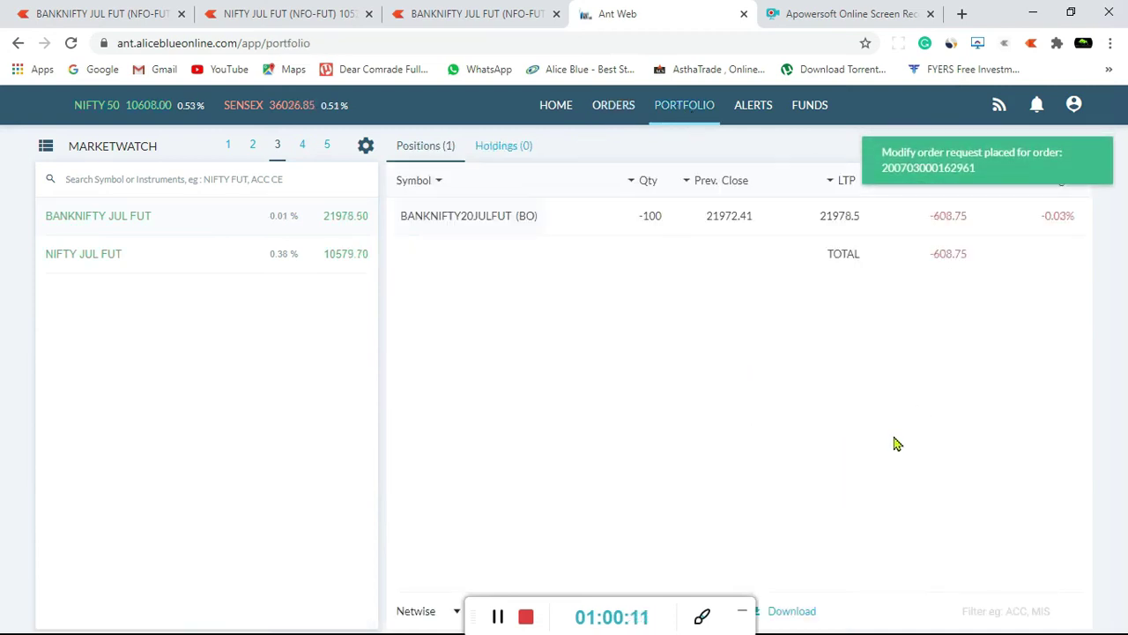
left_click(325, 8)
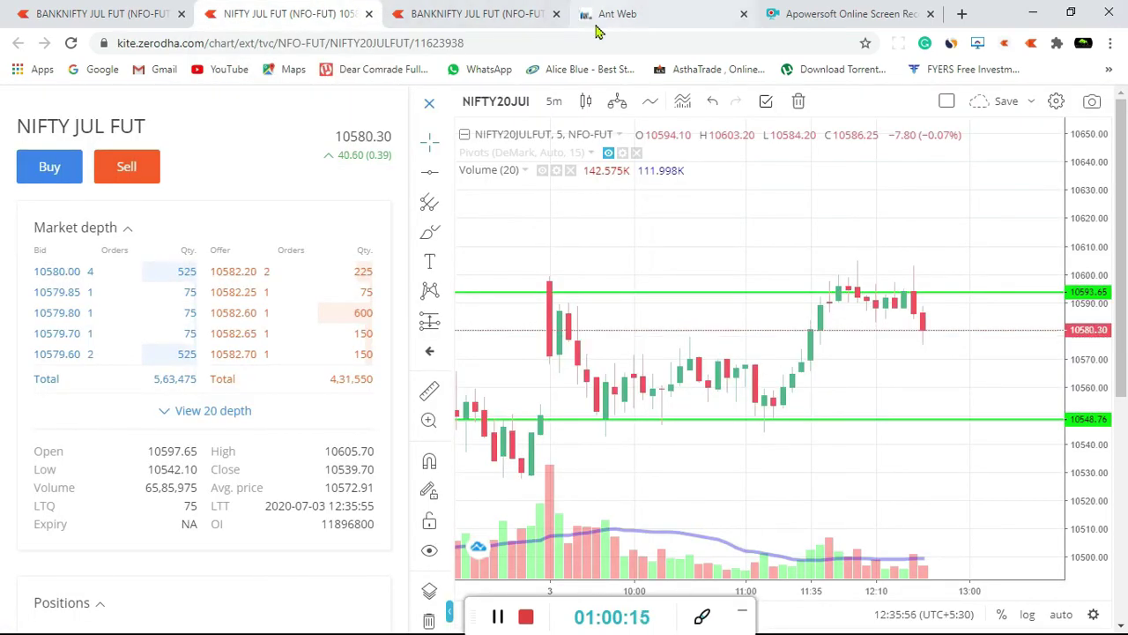
left_click(483, 9)
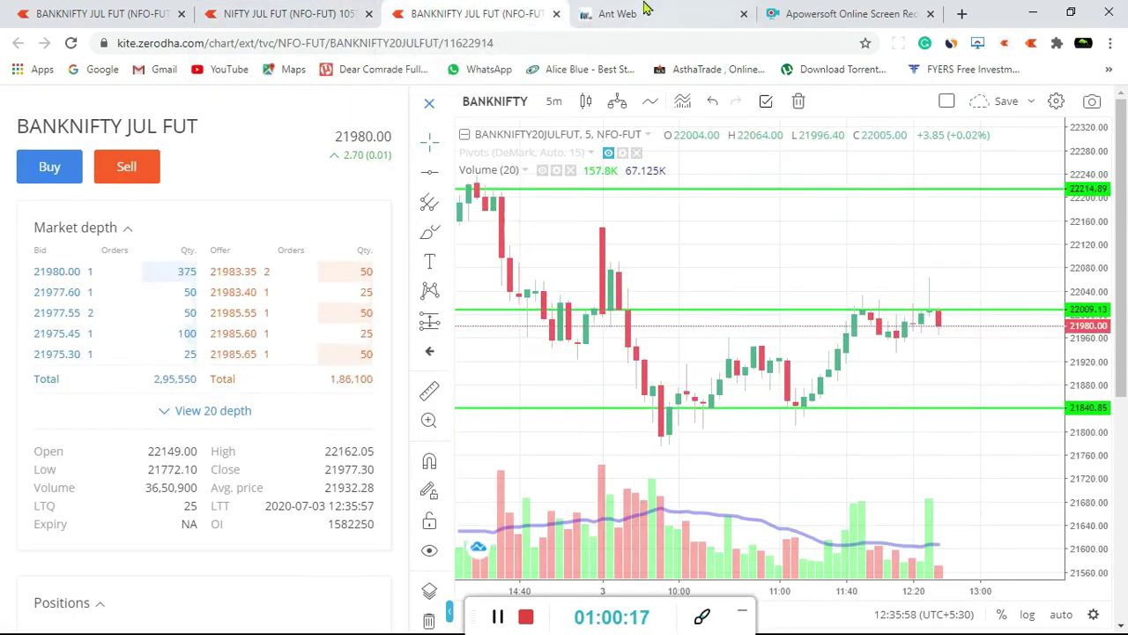
left_click(690, 9)
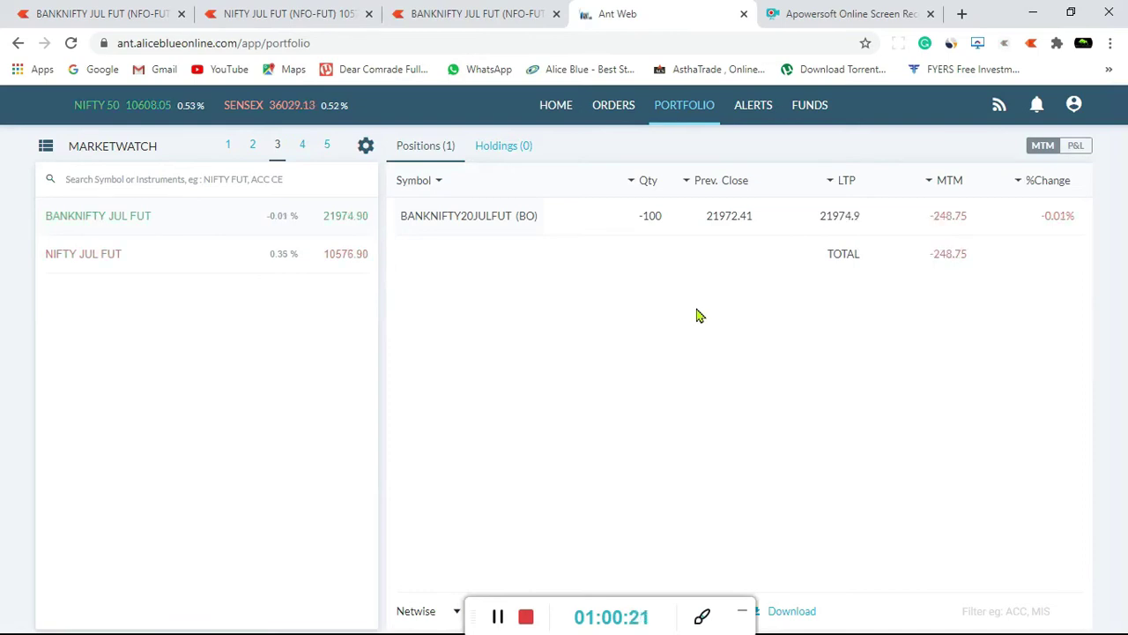
left_click(631, 115)
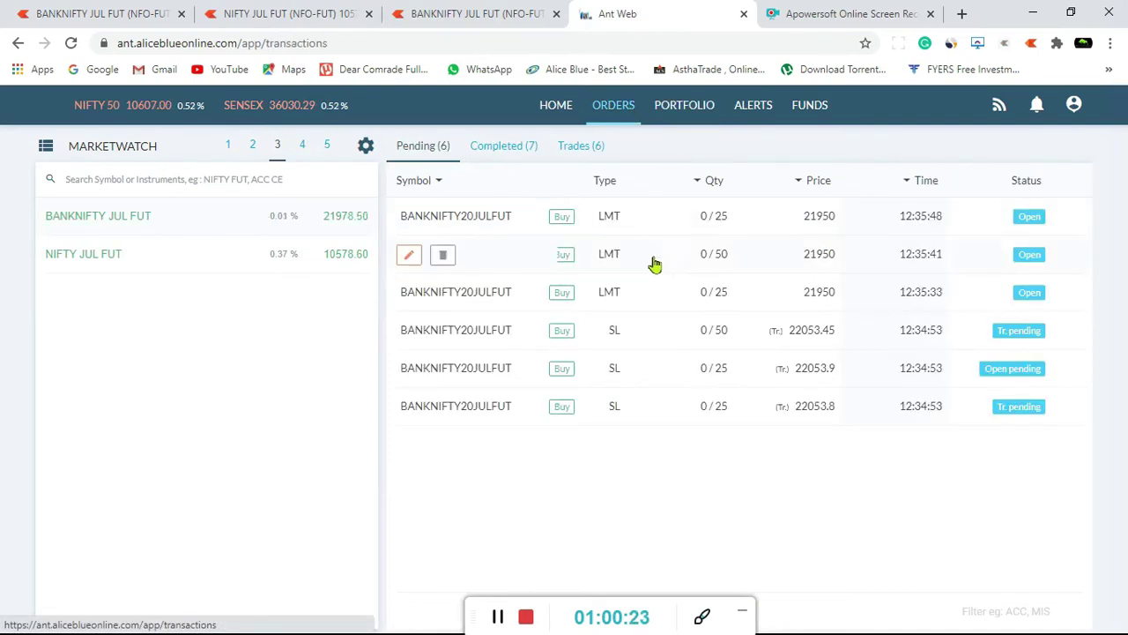
left_click(409, 333)
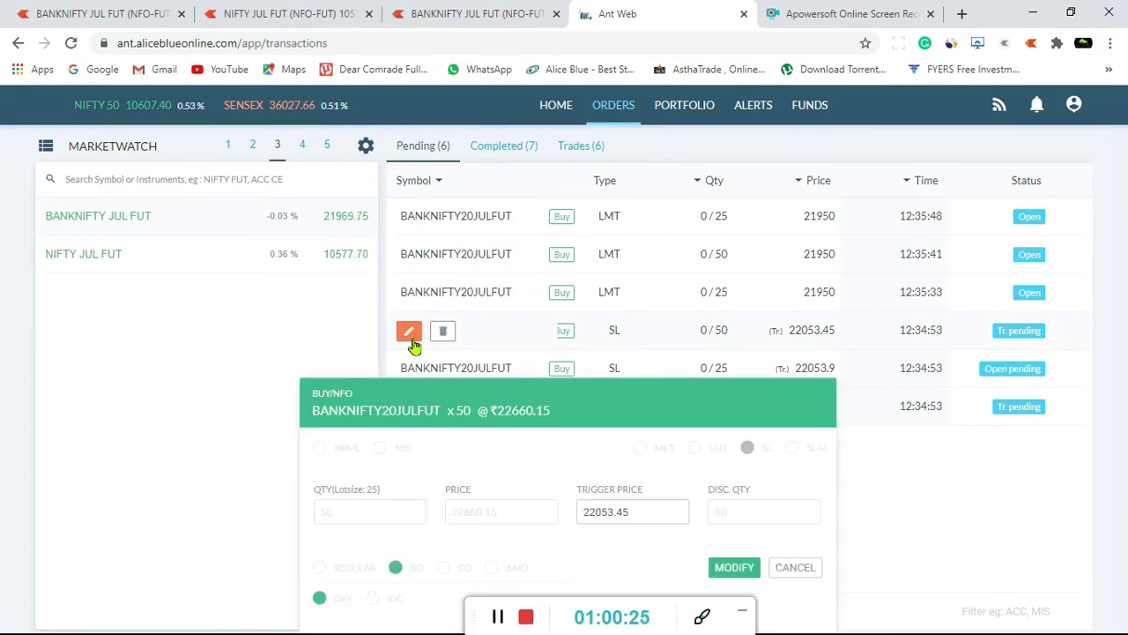
left_click(789, 569)
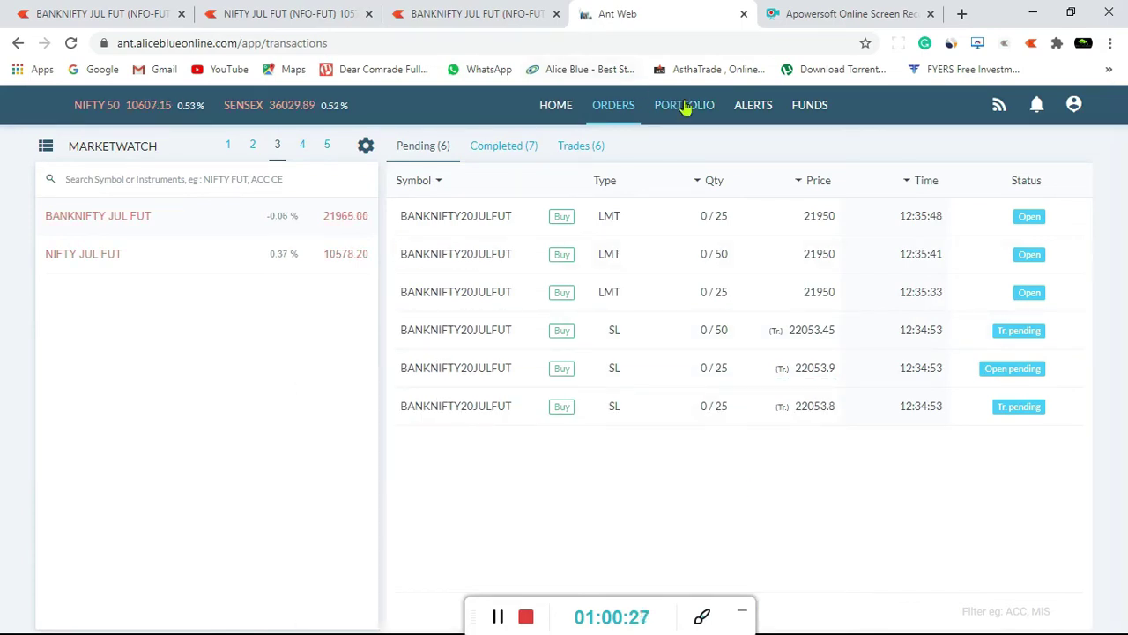
Recheck the portfolio, the pending orders and the NIFTY and BANKNIFTY July futures charts, ending on the Ant Web order book
left_click(685, 106)
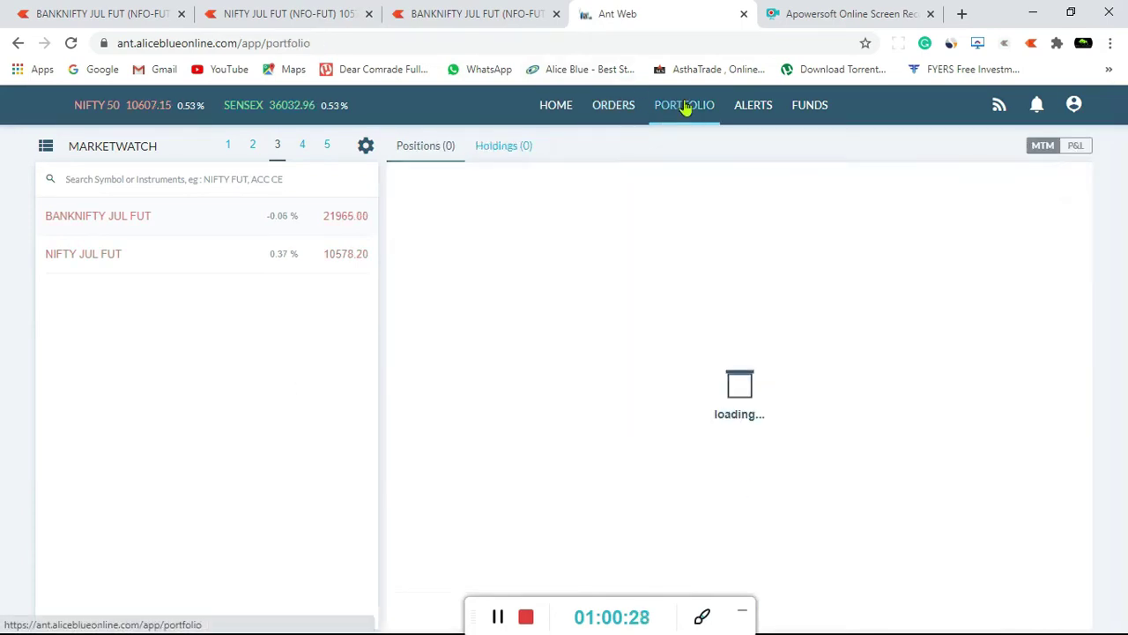
left_click(614, 107)
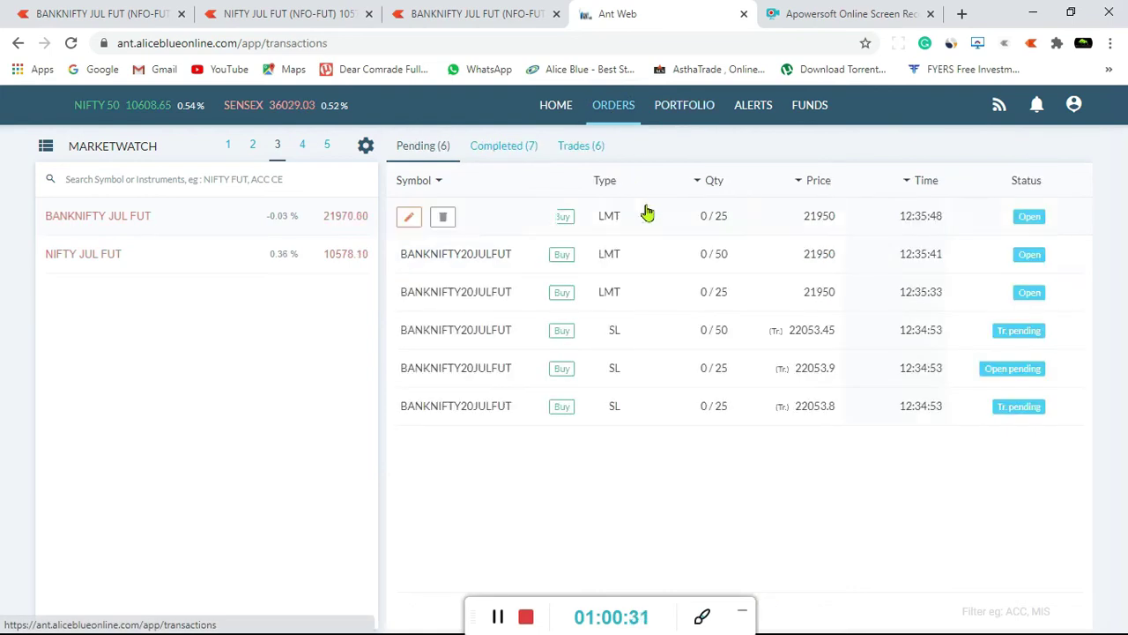
mouse_move(410, 219)
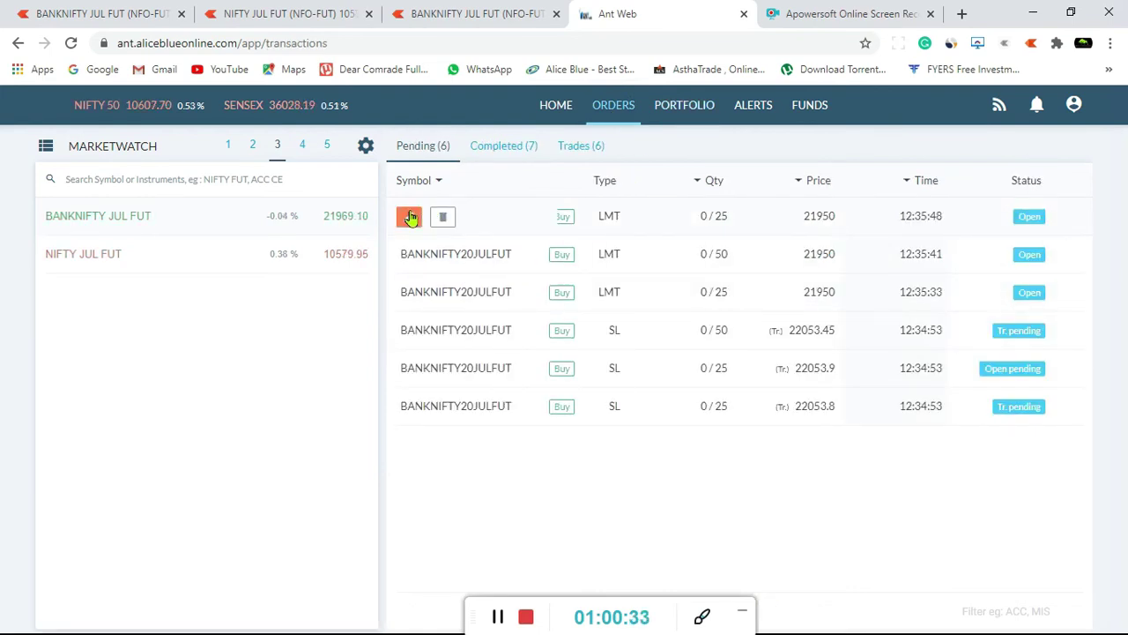
left_click(290, 14)
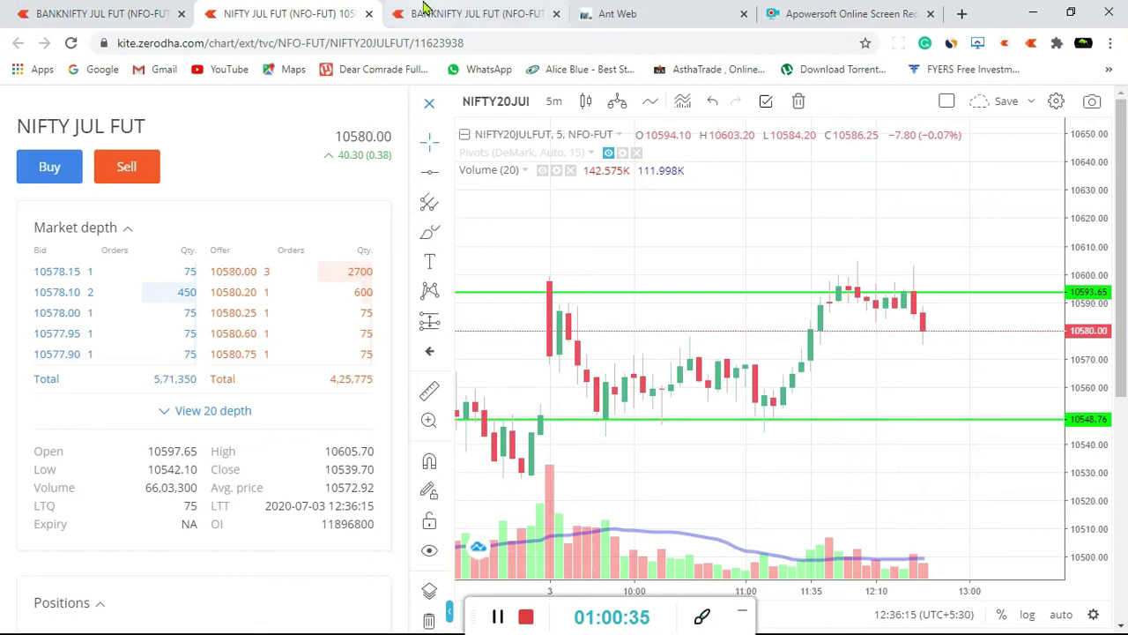
left_click(476, 13)
left_click(632, 9)
Modify the 25-quantity BANKNIFTY20JULFUT buy limit order timed 12:35:48 to a price of 21930
left_click(411, 218)
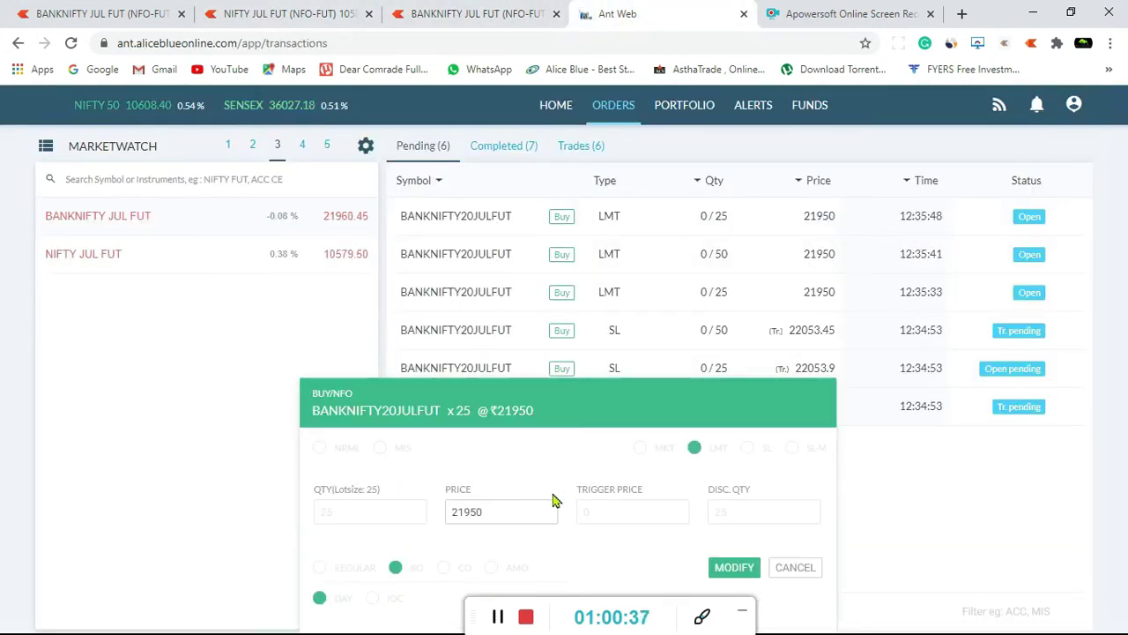
left_click(533, 511)
key("BackSpace")
key("BackSpace")
type("3")
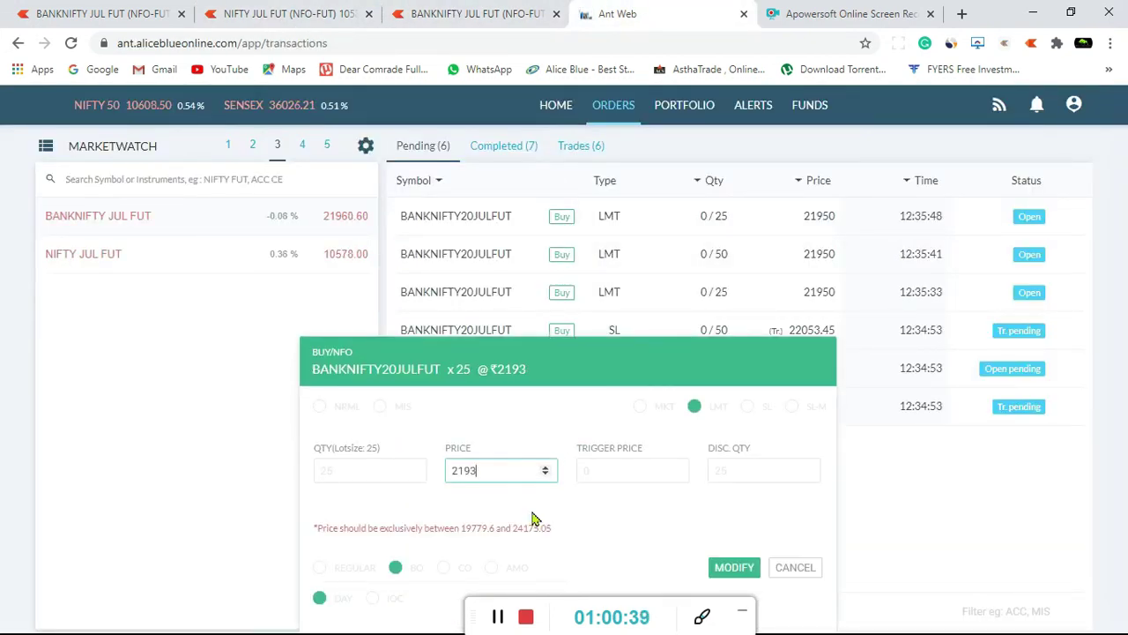
type("0")
left_click(734, 567)
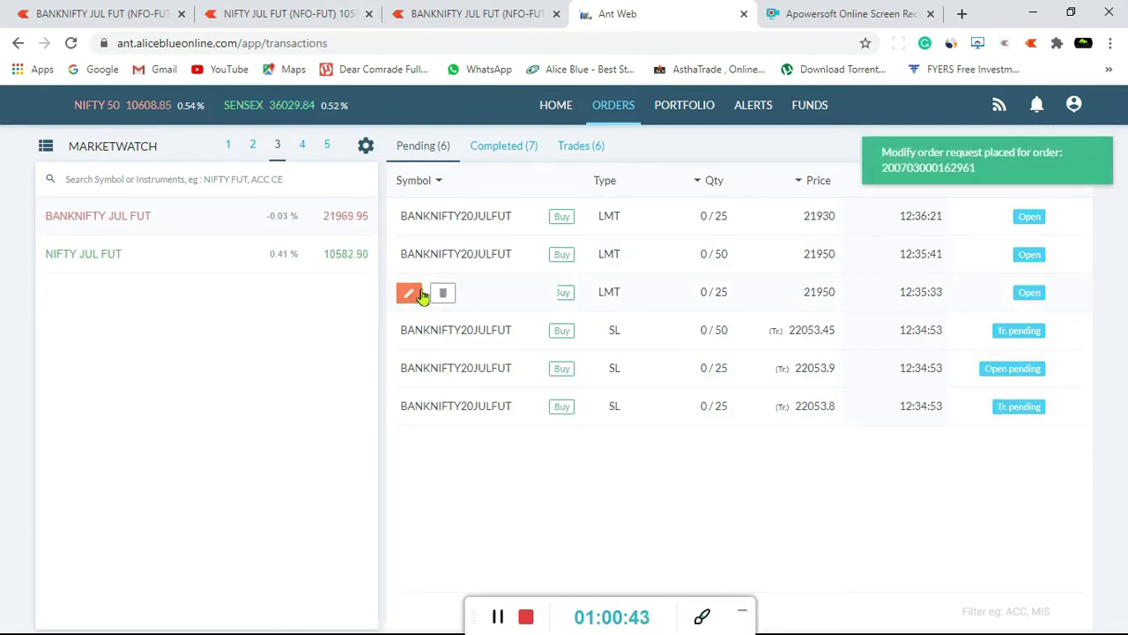
Modify the 50-quantity BANKNIFTY20JULFUT buy limit order to a price of 21922
left_click(409, 255)
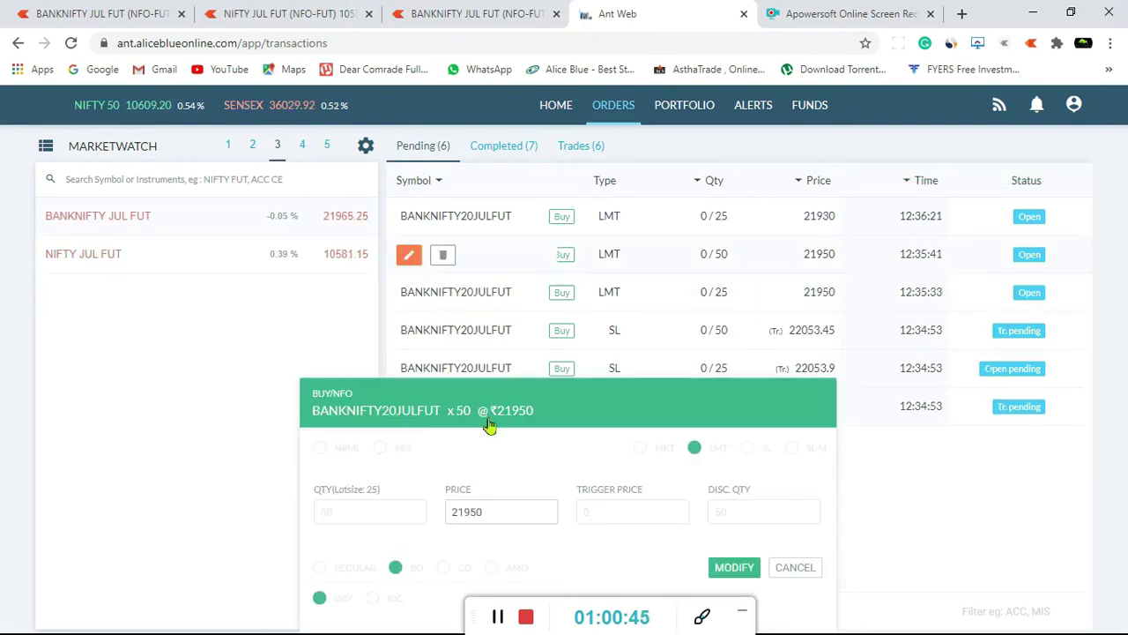
left_click(511, 514)
key("BackSpace")
key("BackSpace")
type("22")
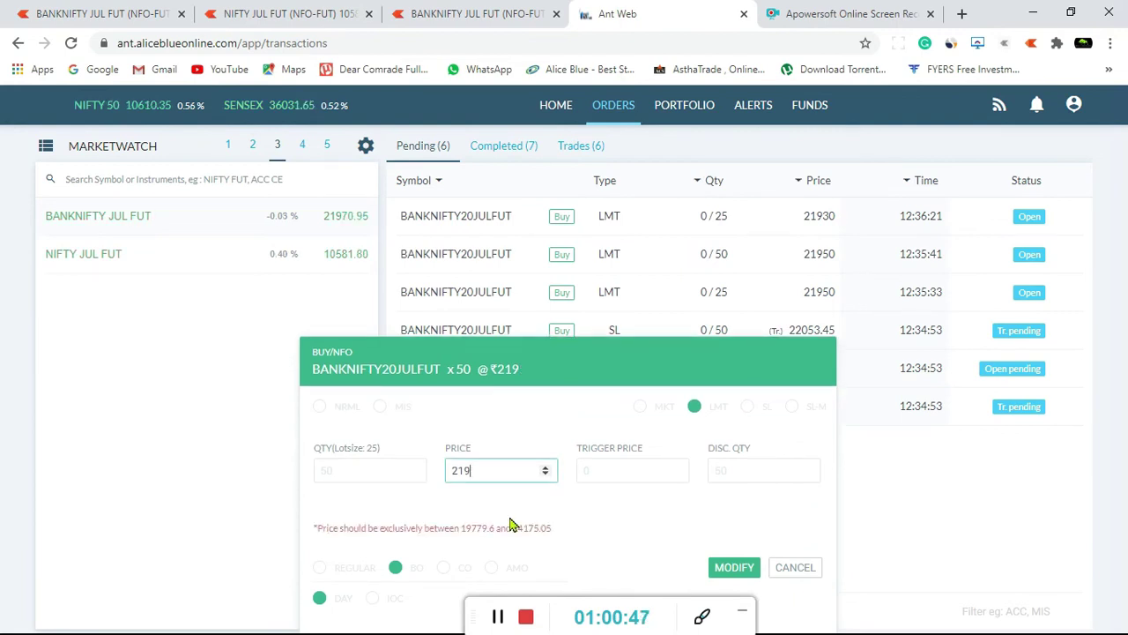
left_click(725, 566)
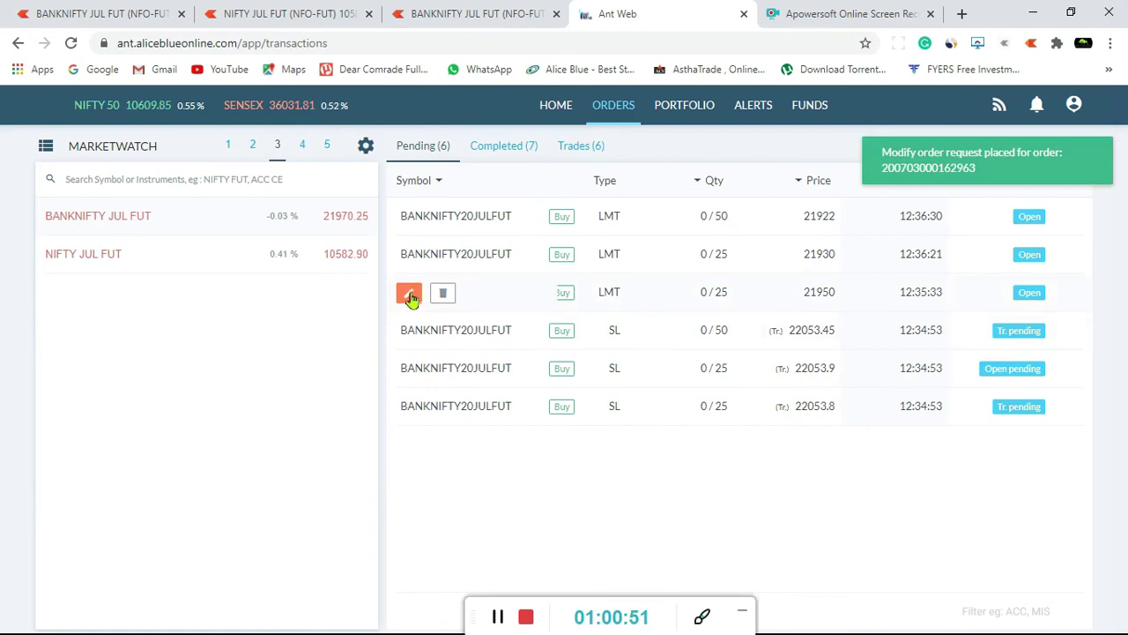
Modify the remaining 25-quantity BANKNIFTY20JULFUT buy limit order at 21950 to a price of 21920
left_click(410, 296)
left_click(498, 506)
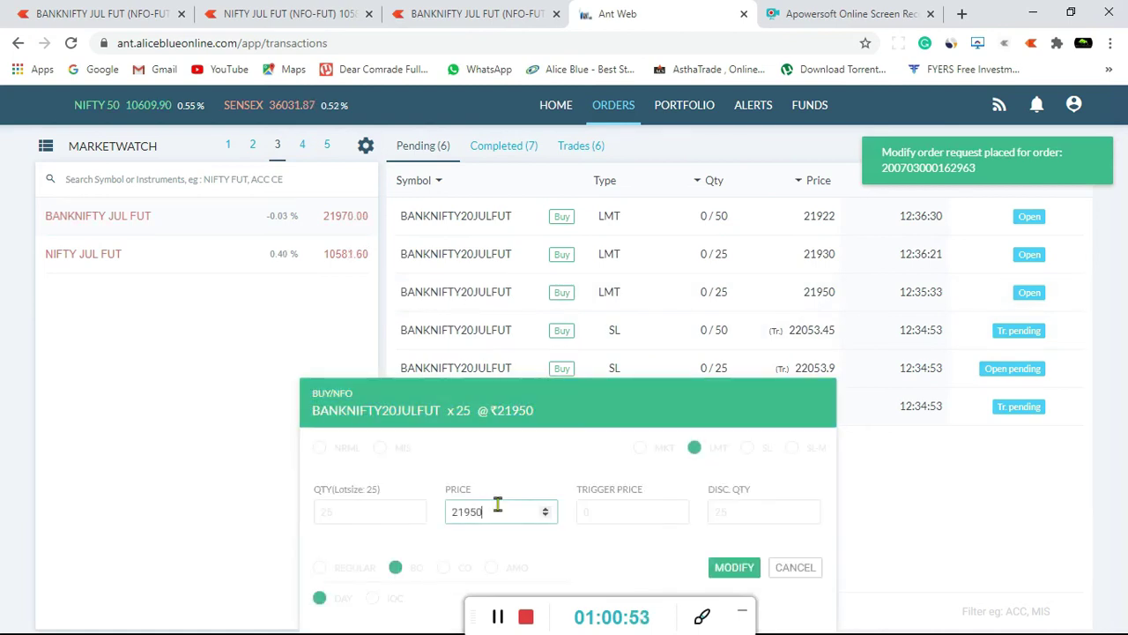
key("BackSpace")
key("BackSpace")
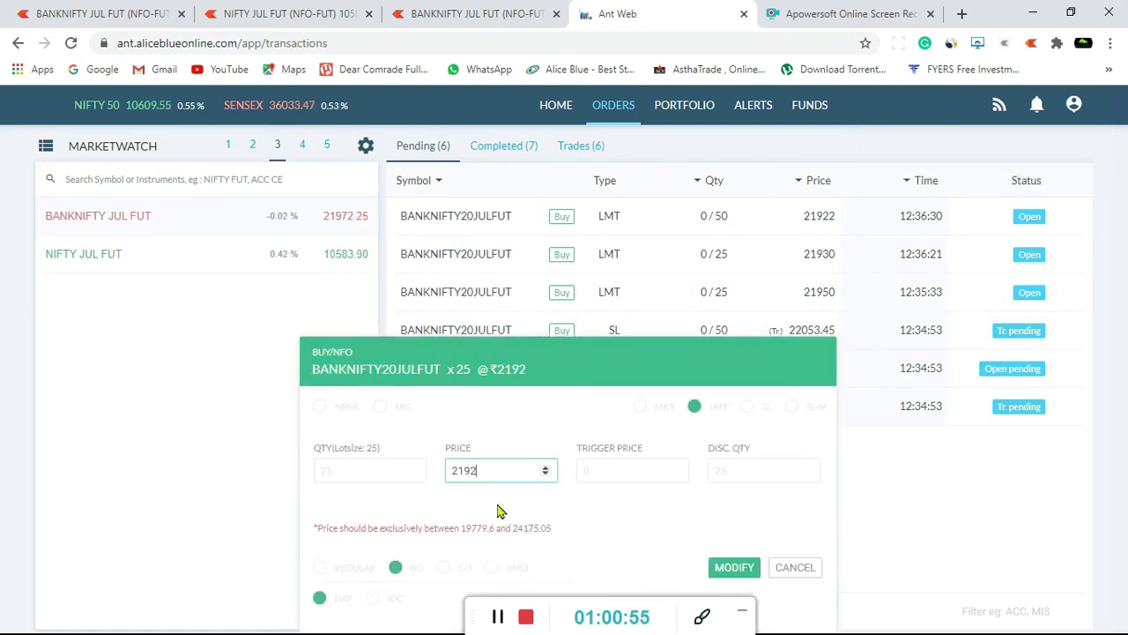
type("20")
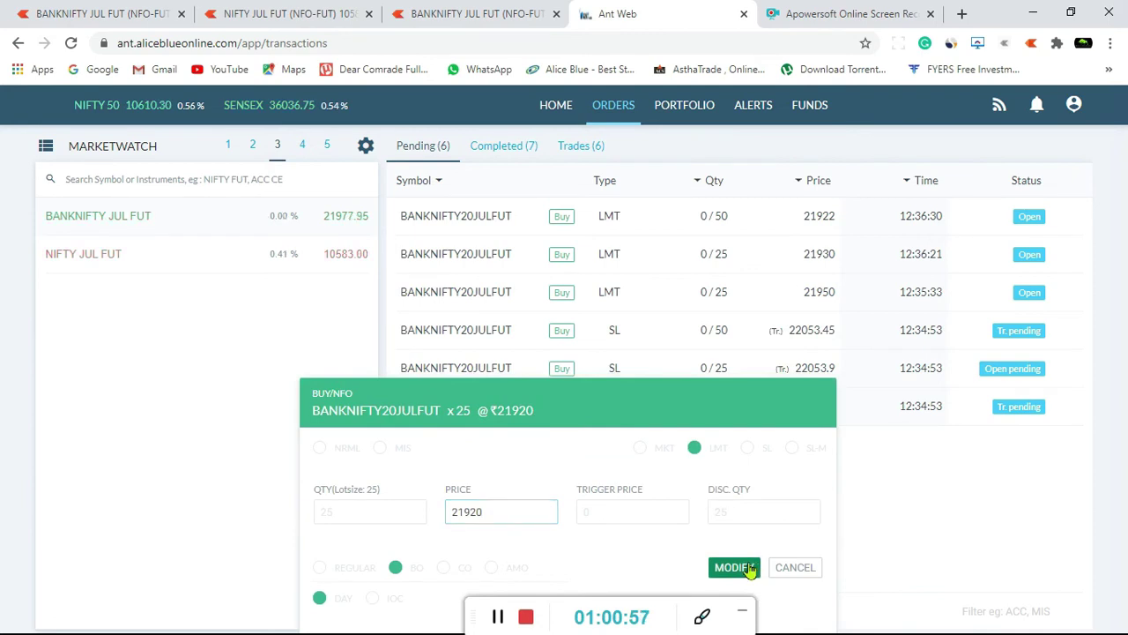
left_click(734, 567)
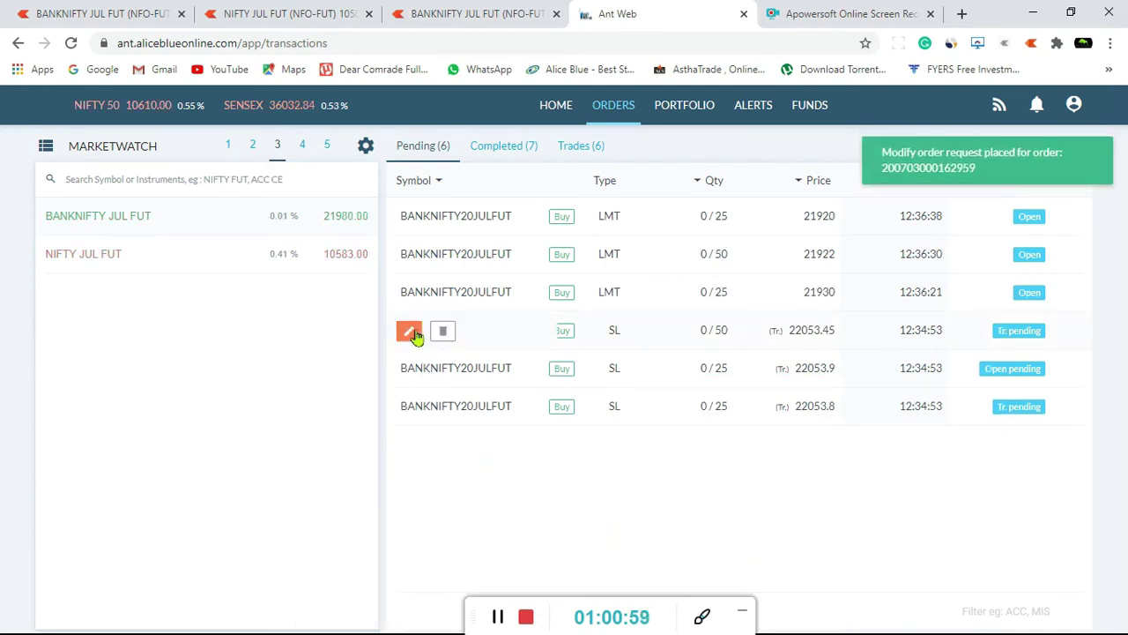
Set the trigger price of the 50-quantity BANKNIFTY20JULFUT stop-loss buy order to 22010
left_click(412, 333)
left_click(642, 510)
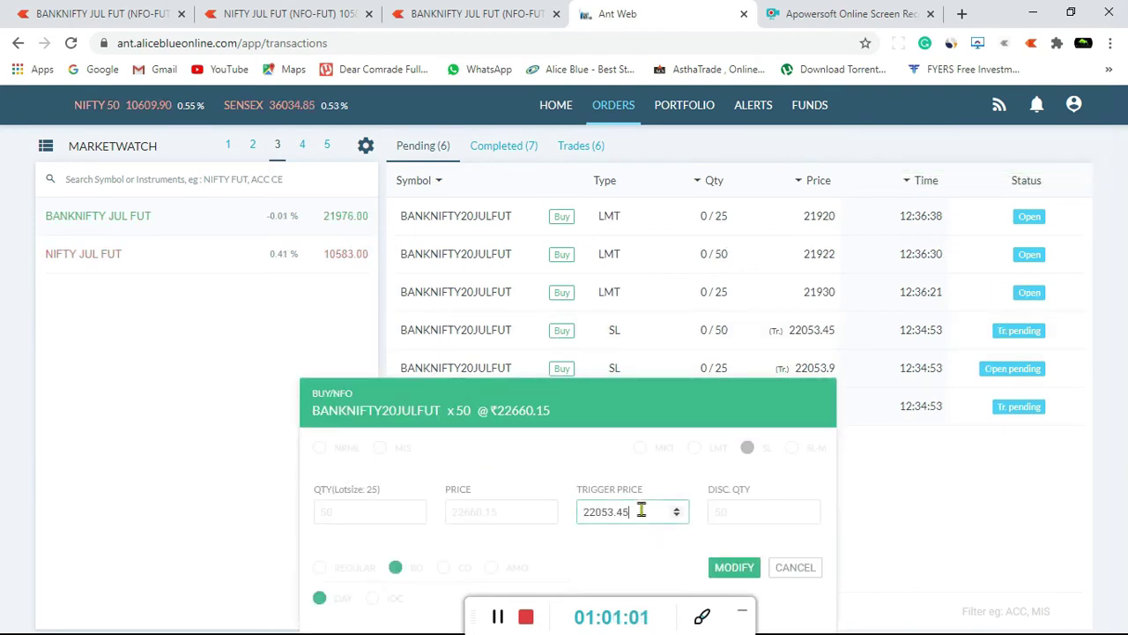
key("BackSpace")
key("BackSpace")
left_click(748, 575)
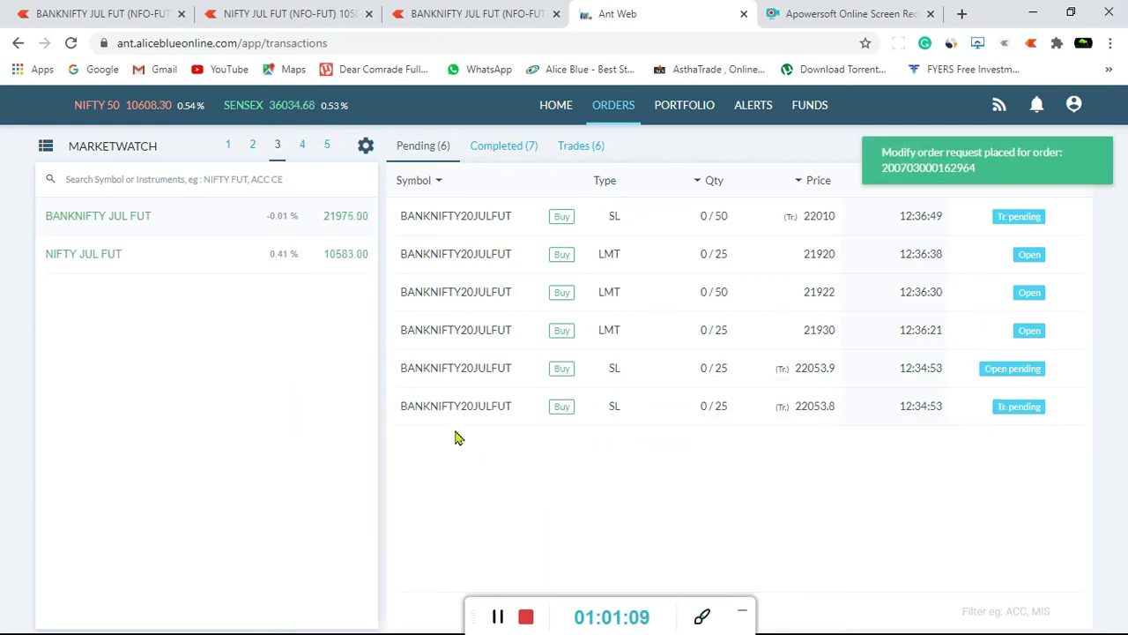
Set the trigger price of the 25-quantity BANKNIFTY20JULFUT stop-loss buy order at 22053.9 to 22010
mouse_move(438, 408)
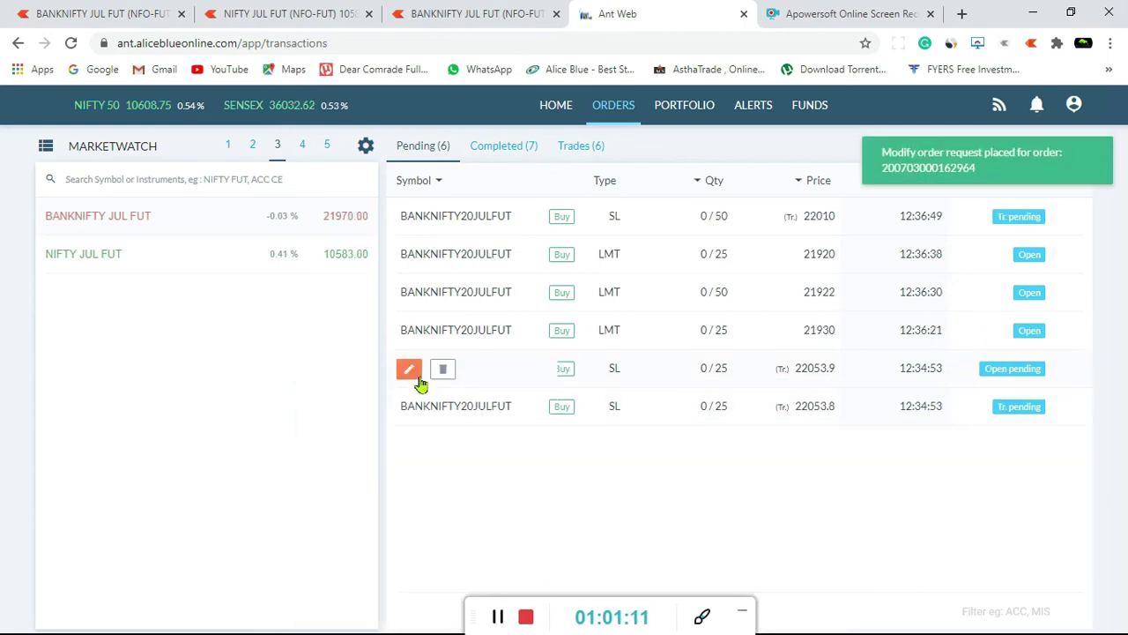
left_click(418, 379)
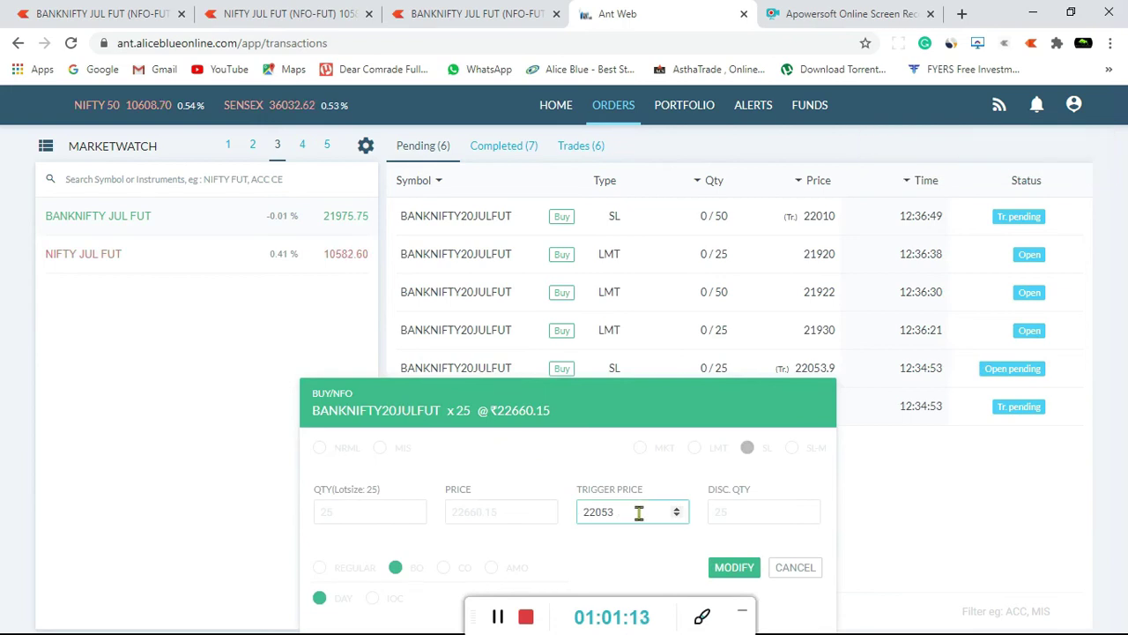
left_click(731, 566)
Set the trigger price of the 25-quantity BANKNIFTY20JULFUT stop-loss buy order at 22053.8 to 22010
mouse_move(451, 411)
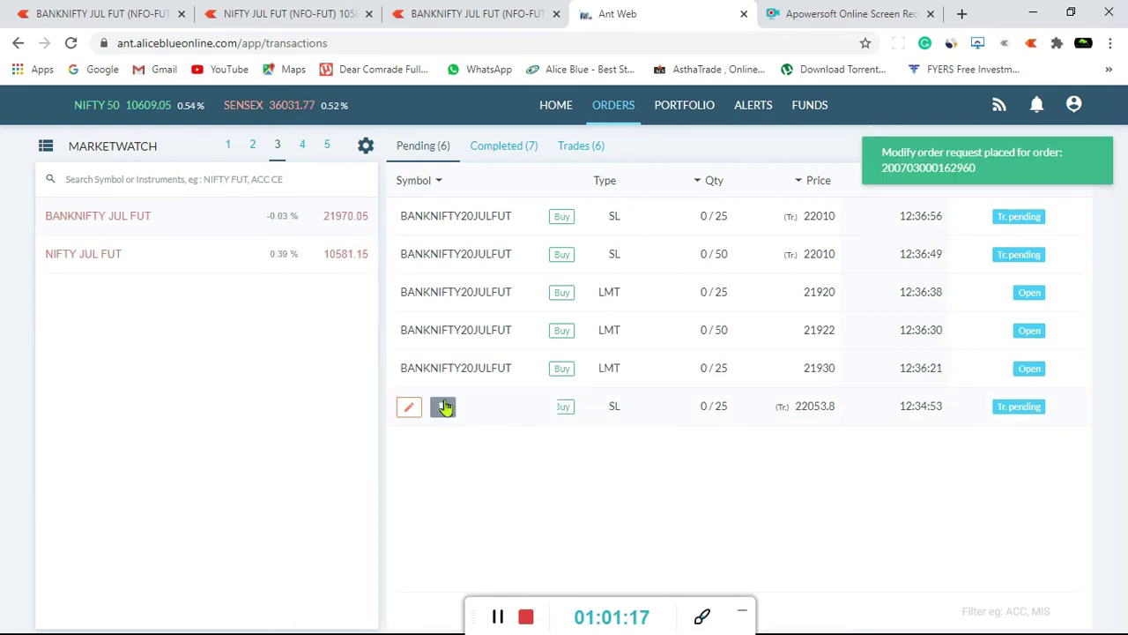
left_click(410, 407)
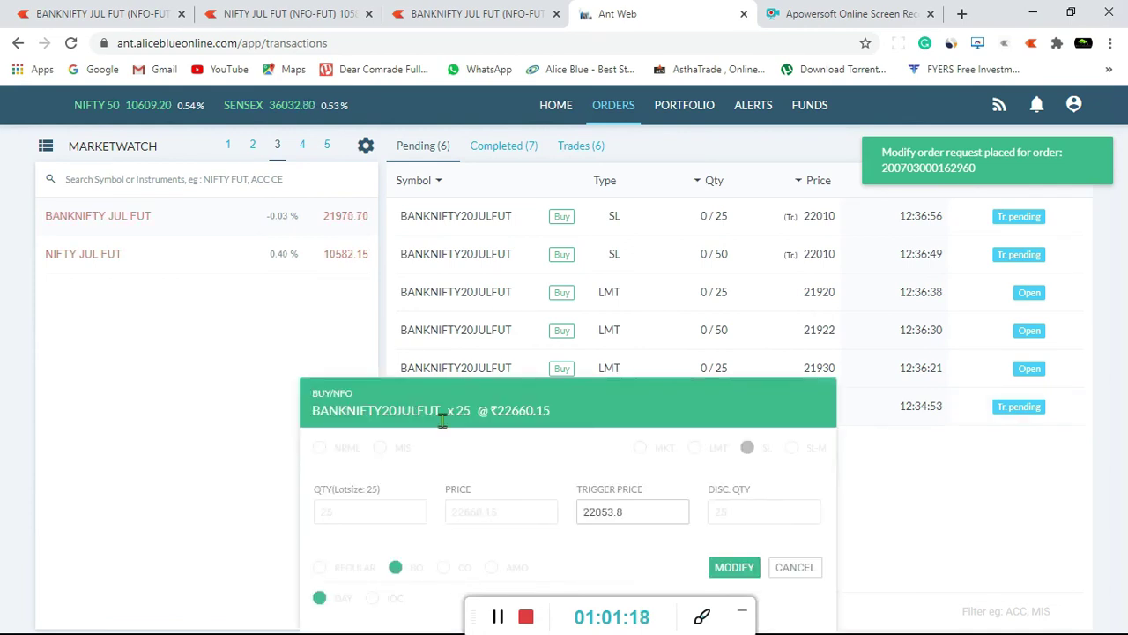
left_click(639, 508)
key("BackSpace")
key("BackSpace")
key("BackSpace")
type("50")
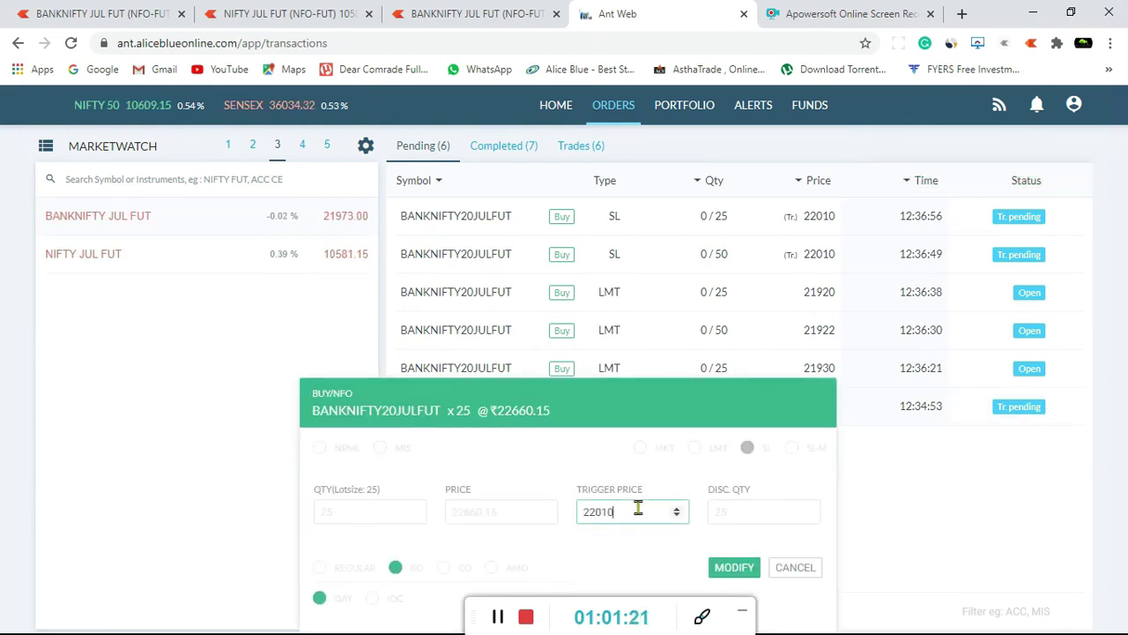
left_click(736, 570)
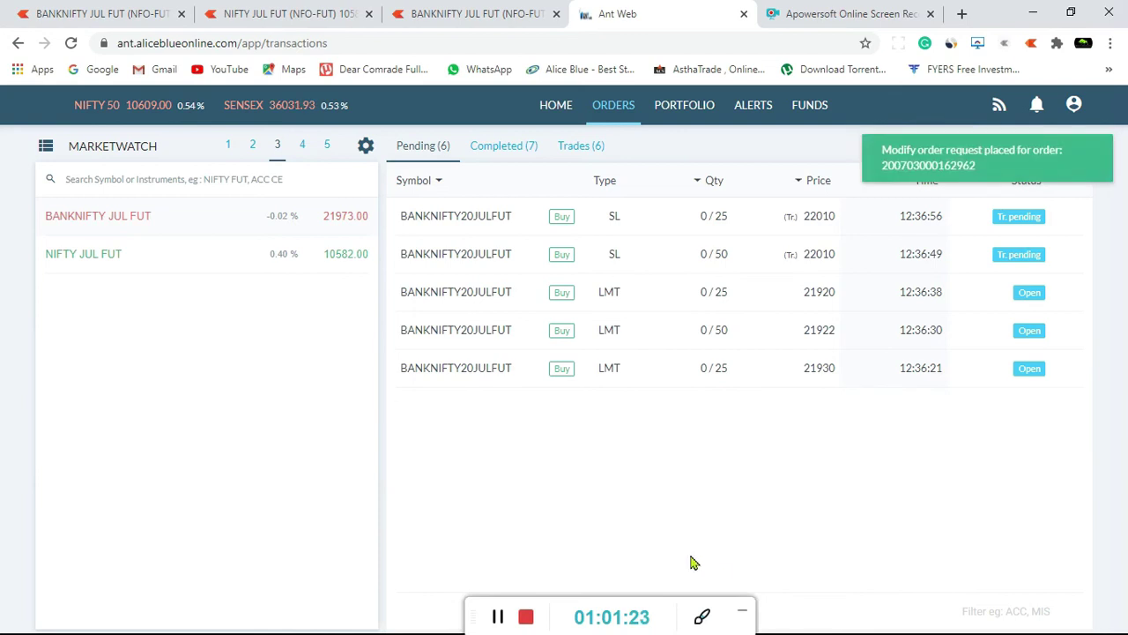
Check the open BANKNIFTY20JULFUT position and review the NIFTY and BANKNIFTY July futures charts in Kite, returning to Ant Web
left_click(678, 106)
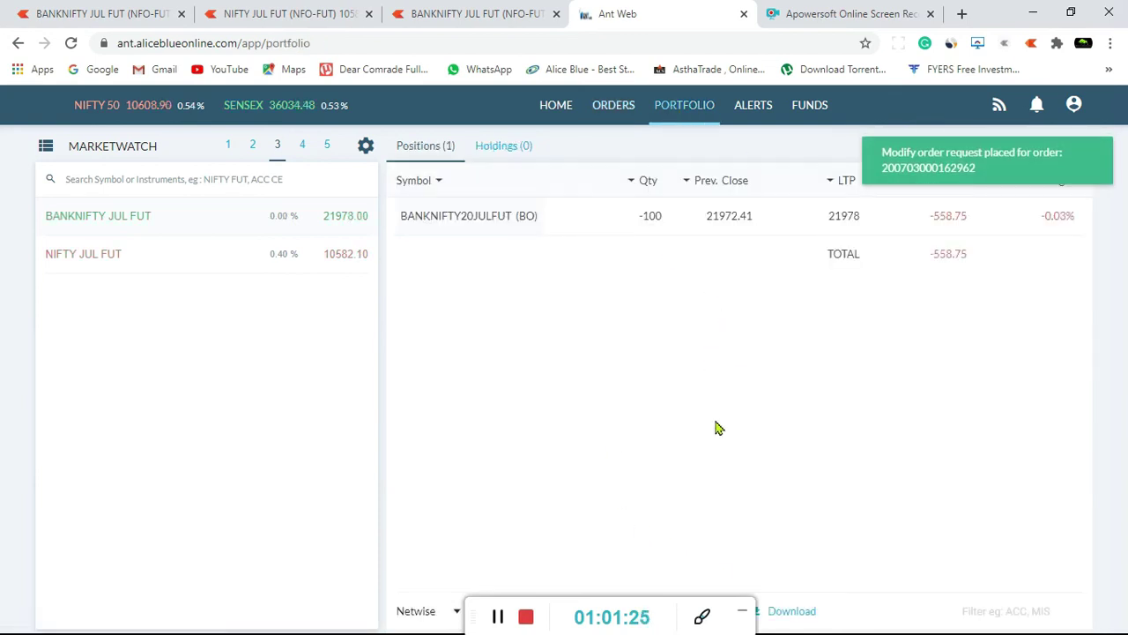
left_click(309, 10)
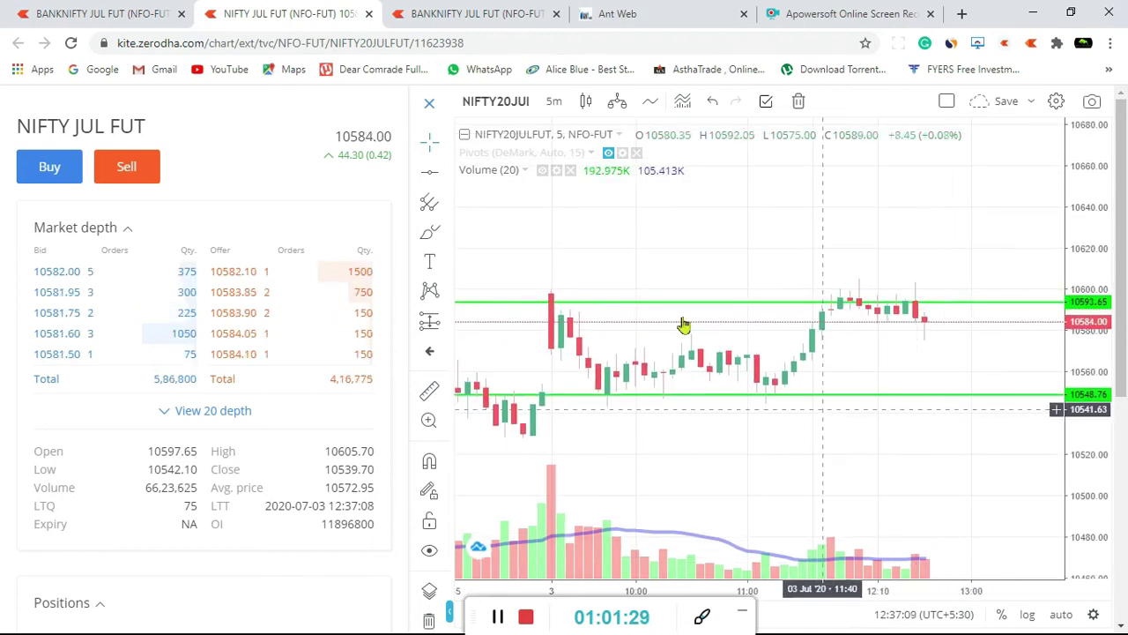
left_click(416, 9)
left_click(671, 11)
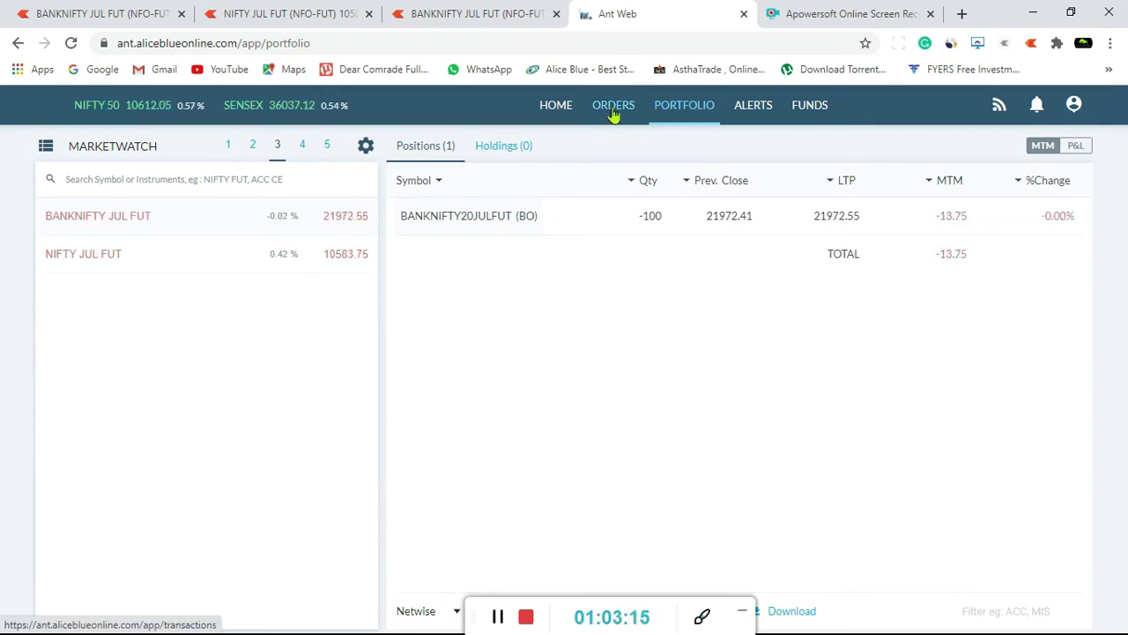
Modify the pending 50-quantity BANKNIFTY20JULFUT buy limit order to a price of 21930
left_click(612, 110)
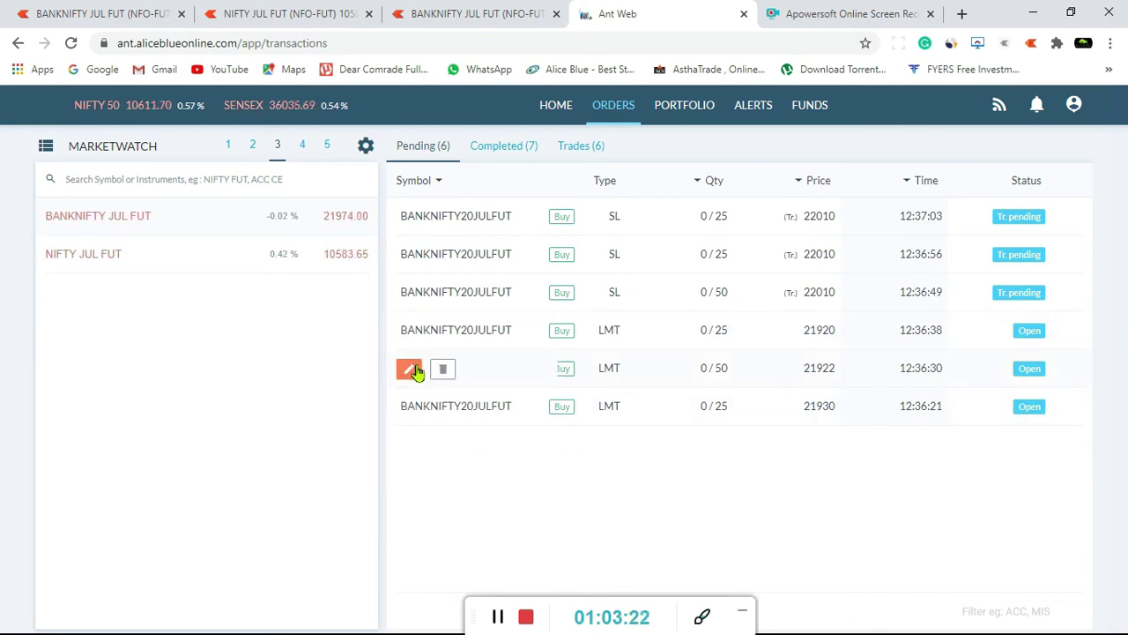
left_click(410, 369)
left_click(523, 504)
key("BackSpace")
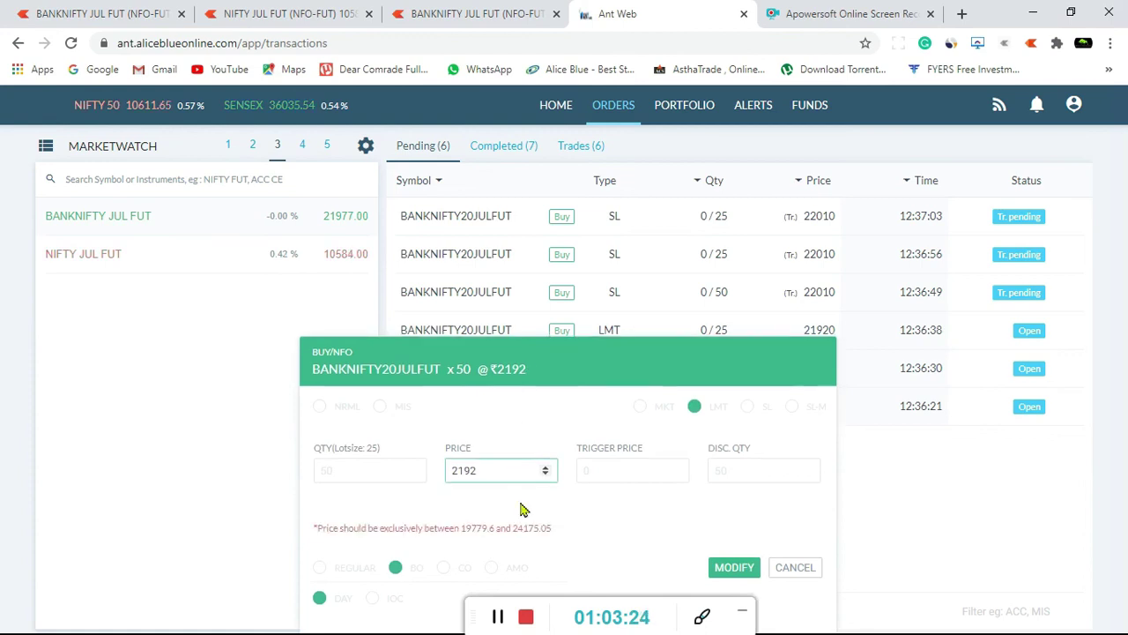
key("BackSpace")
type("30")
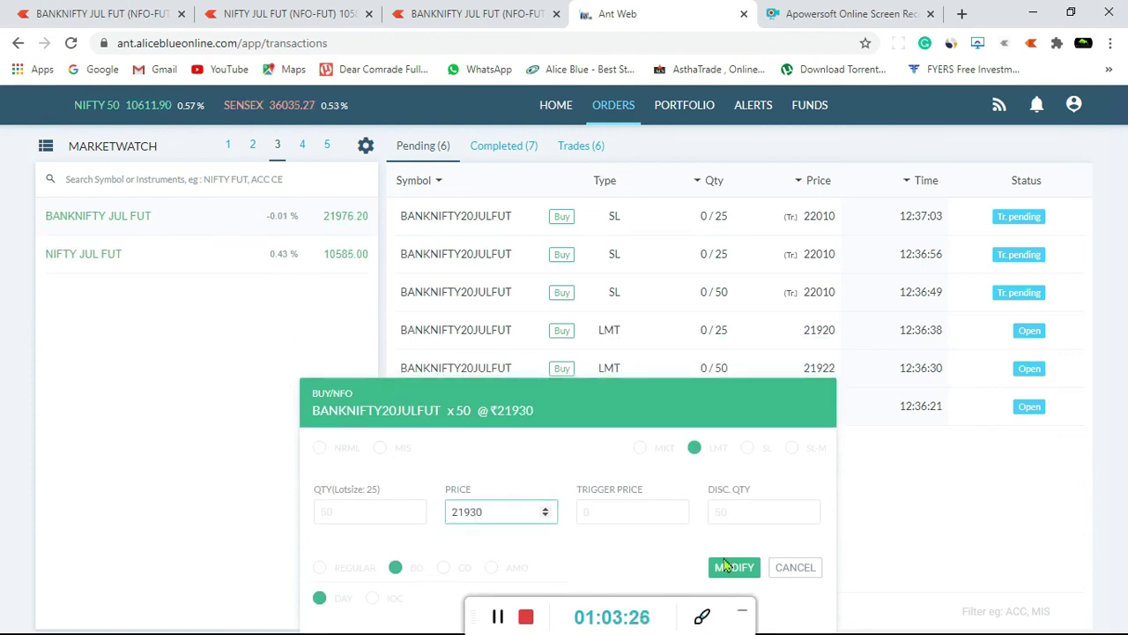
left_click(724, 565)
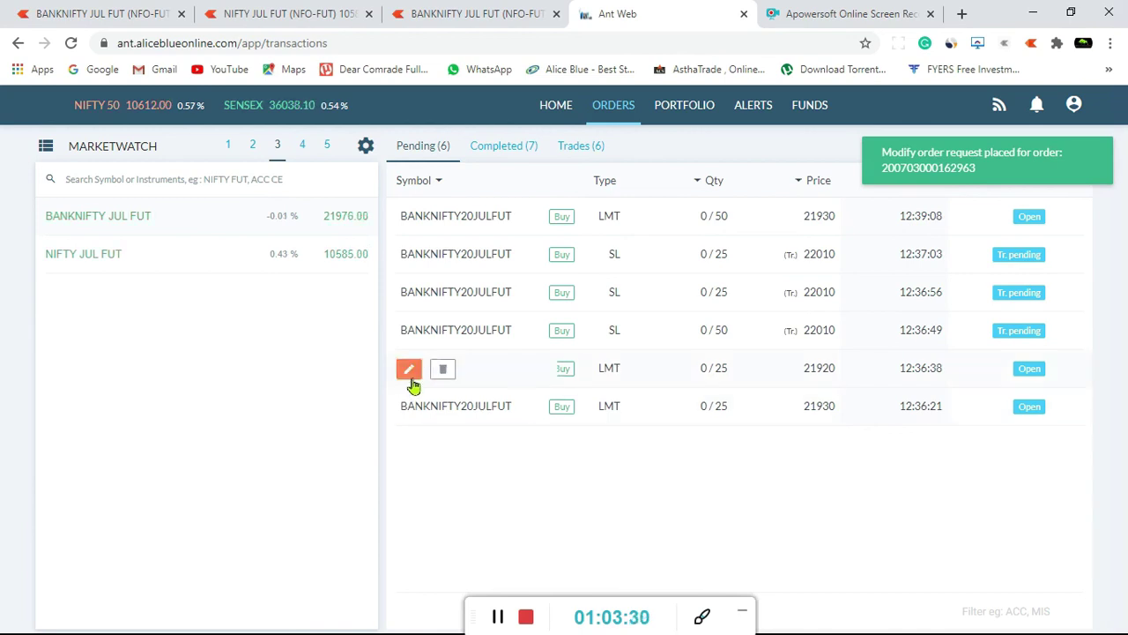
Modify the 25-quantity BANKNIFTY20JULFUT buy limit order at 21920 to a price of 21930
mouse_move(410, 406)
mouse_move(410, 340)
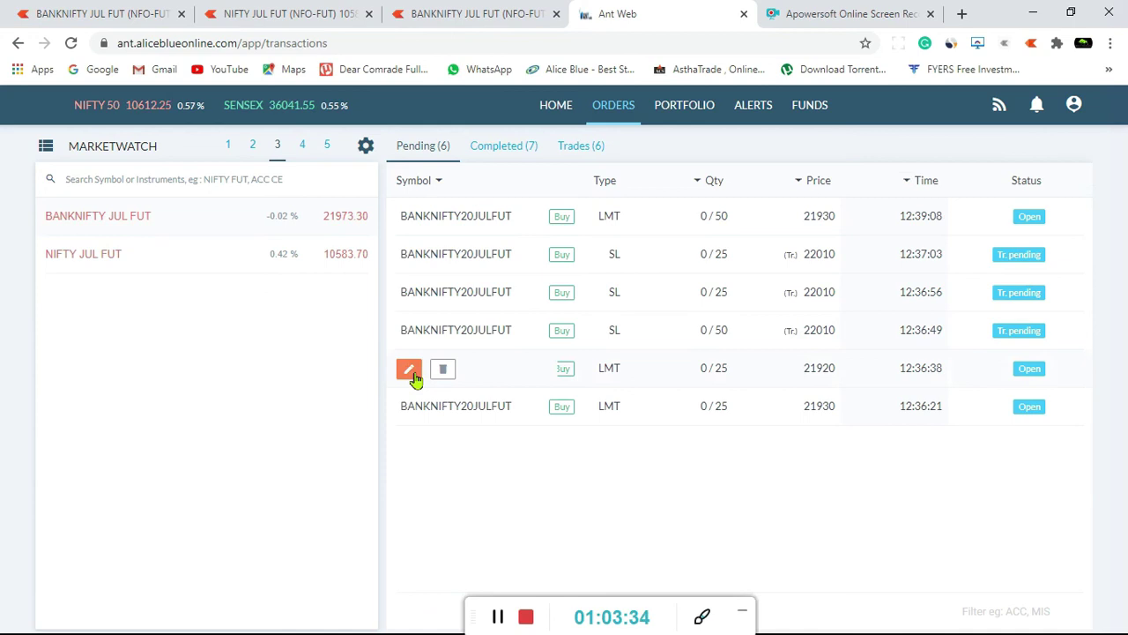
left_click(410, 370)
left_click(546, 508)
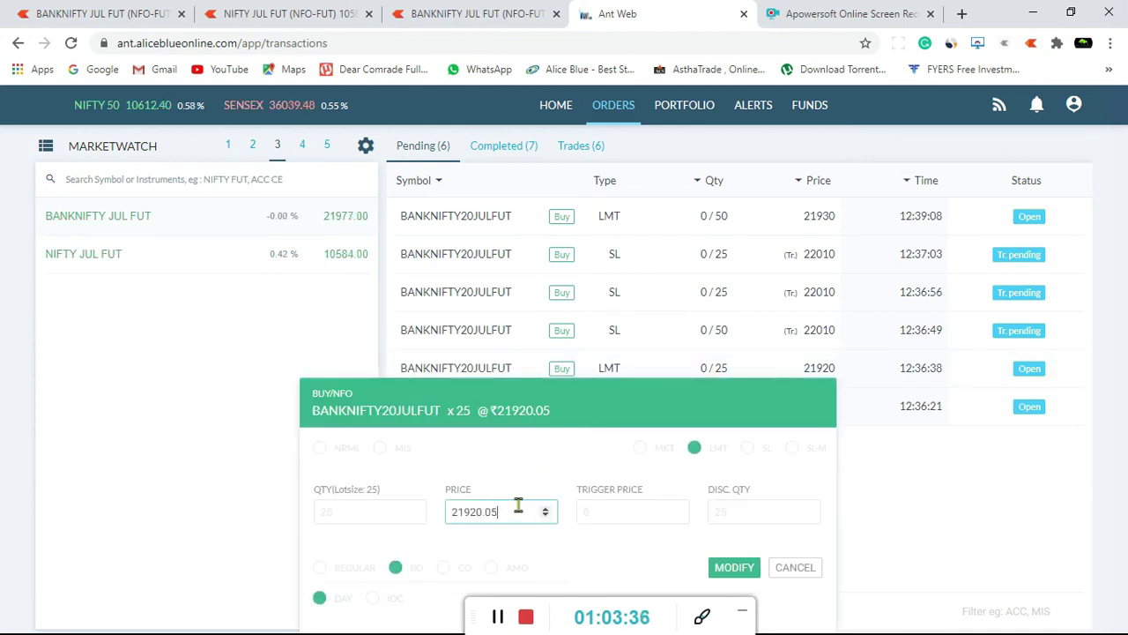
key("BackSpace")
key("BackSpace")
key("BackSpace")
key("BackSpace")
key("BackSpace")
type("3")
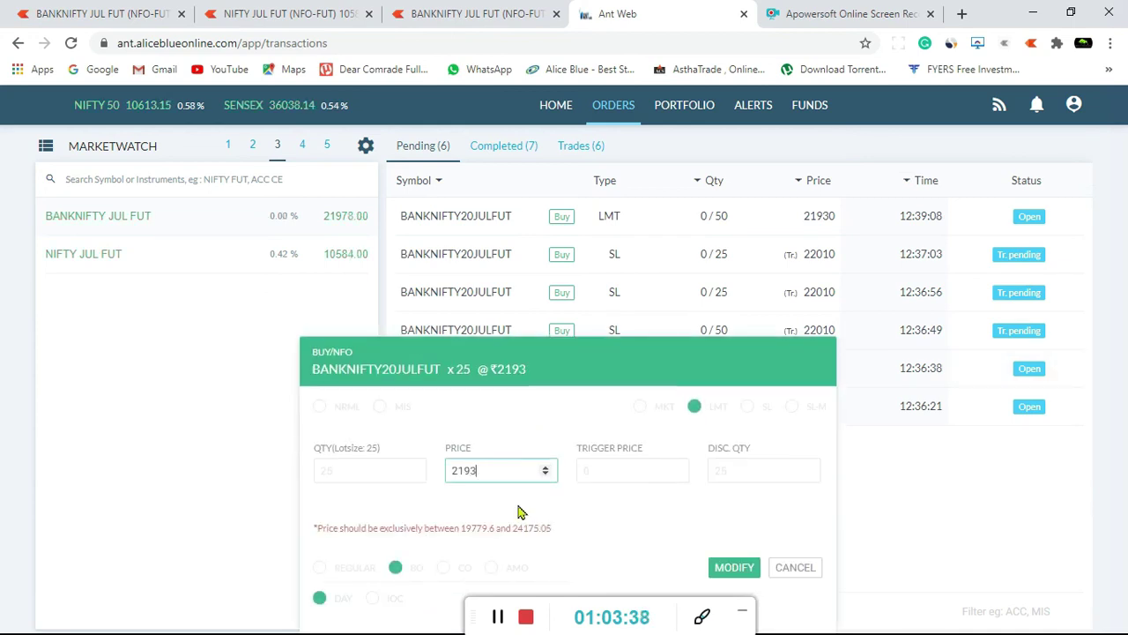
type("0")
left_click(728, 568)
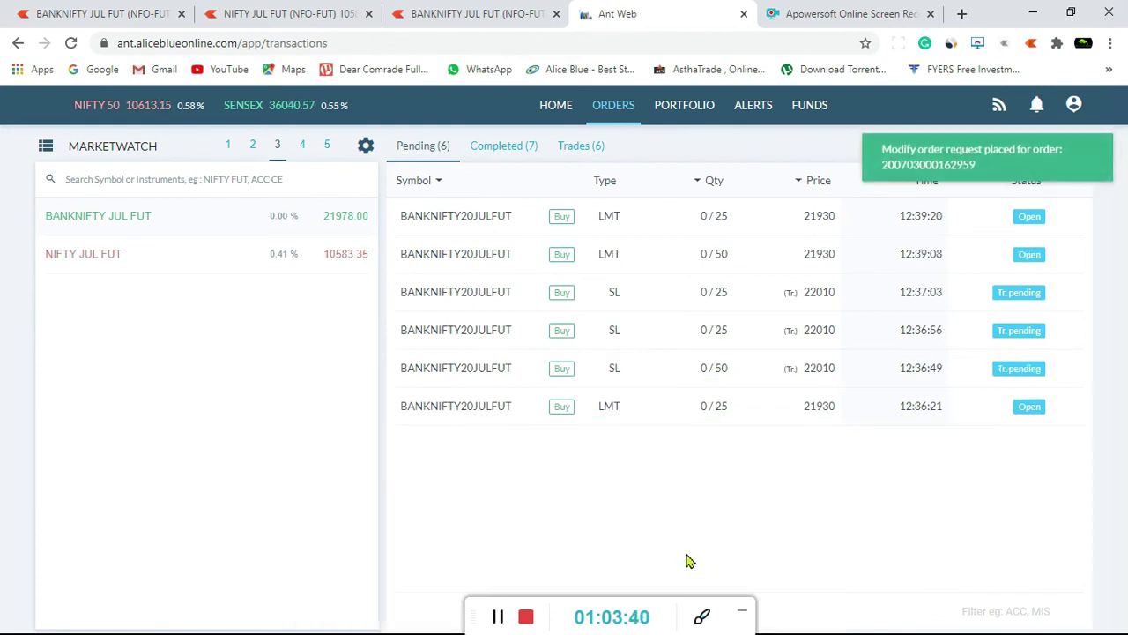
Modify the oldest pending 25-quantity BANKNIFTY20JULFUT buy limit order to a price of 21929
mouse_move(413, 411)
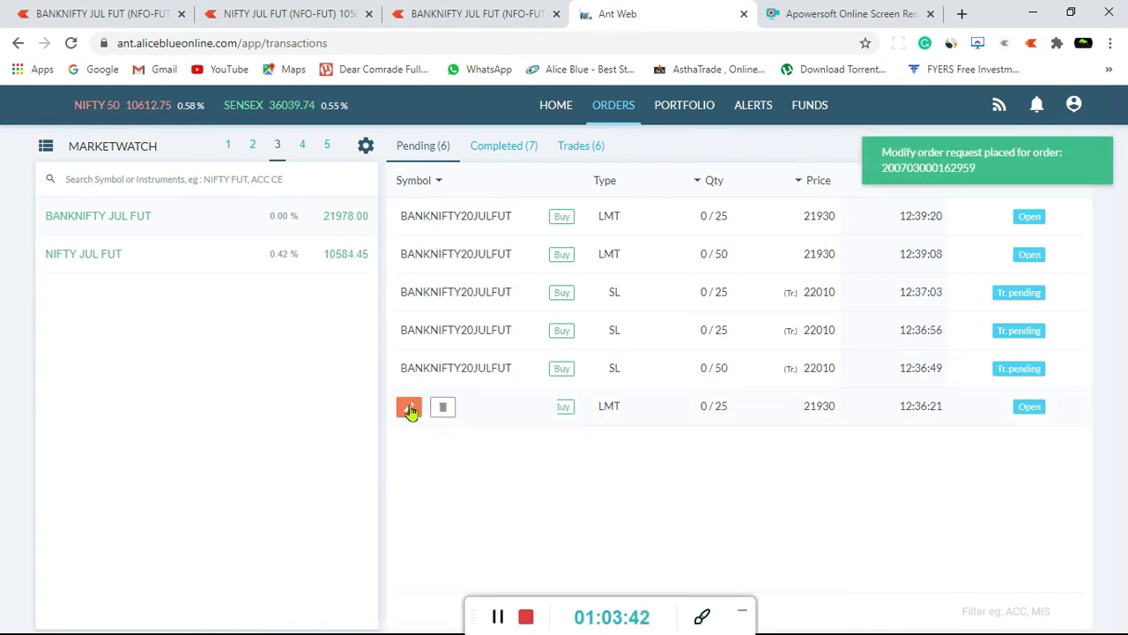
left_click(409, 409)
left_click(522, 518)
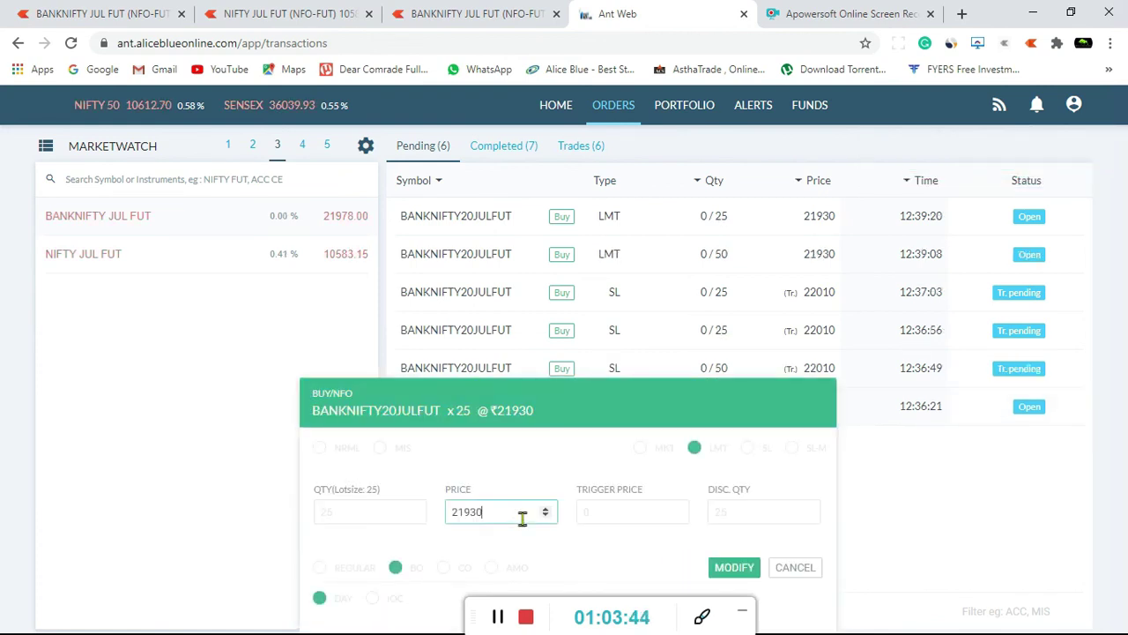
key("BackSpace")
key("BackSpace")
type("2")
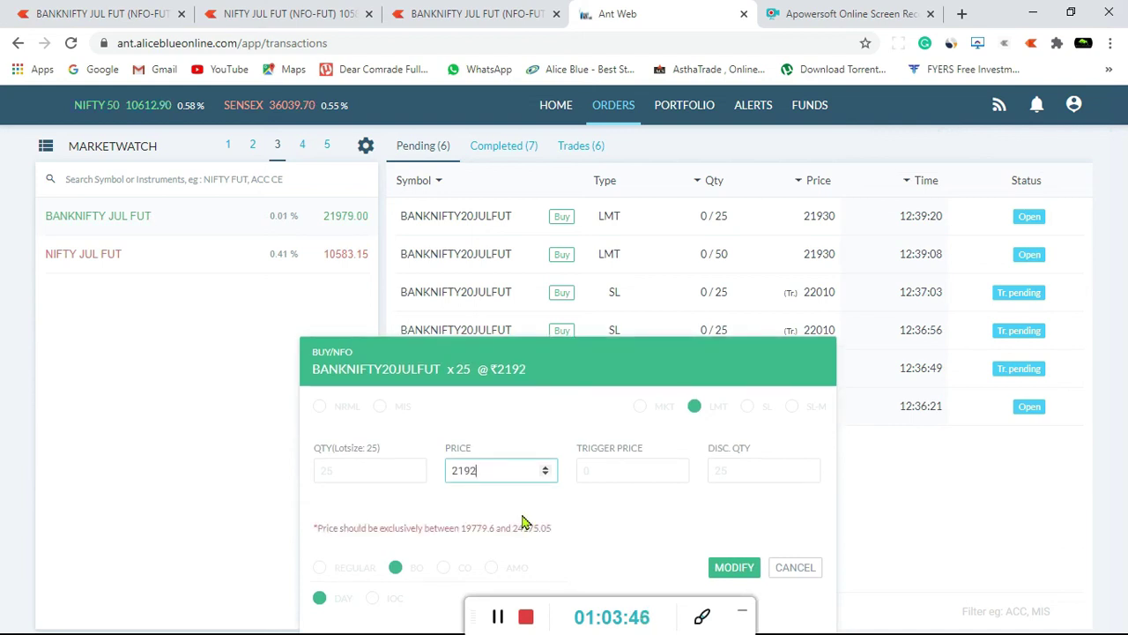
type("9")
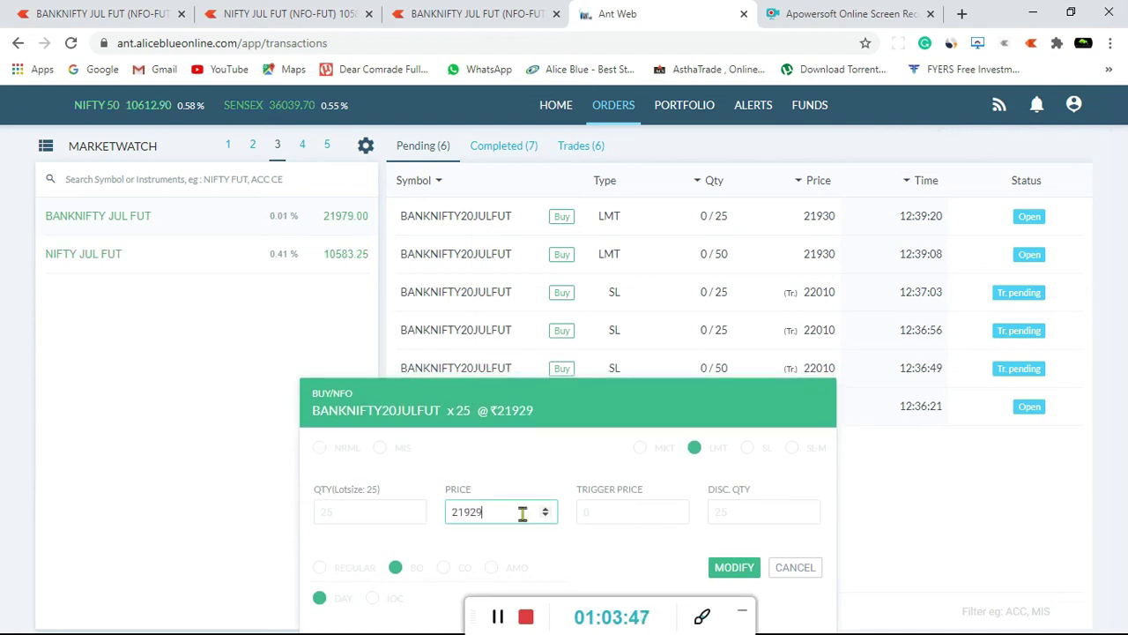
left_click(743, 570)
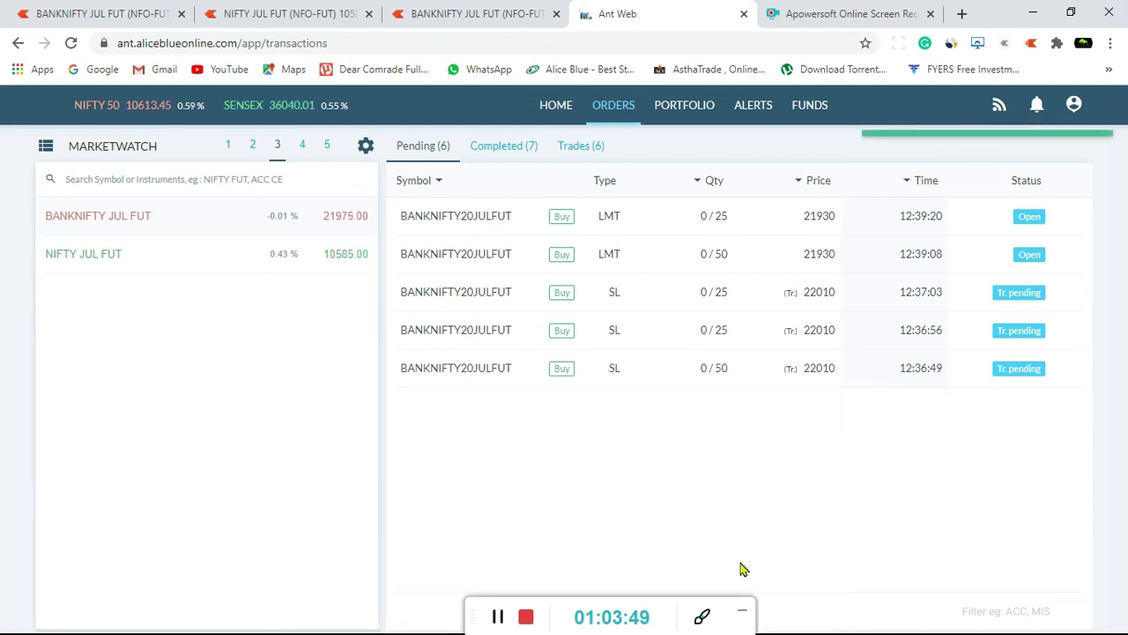
Review the portfolio positions, order notifications and the BANKNIFTY July futures chart in Kite, returning to the Ant Web positions
left_click(674, 109)
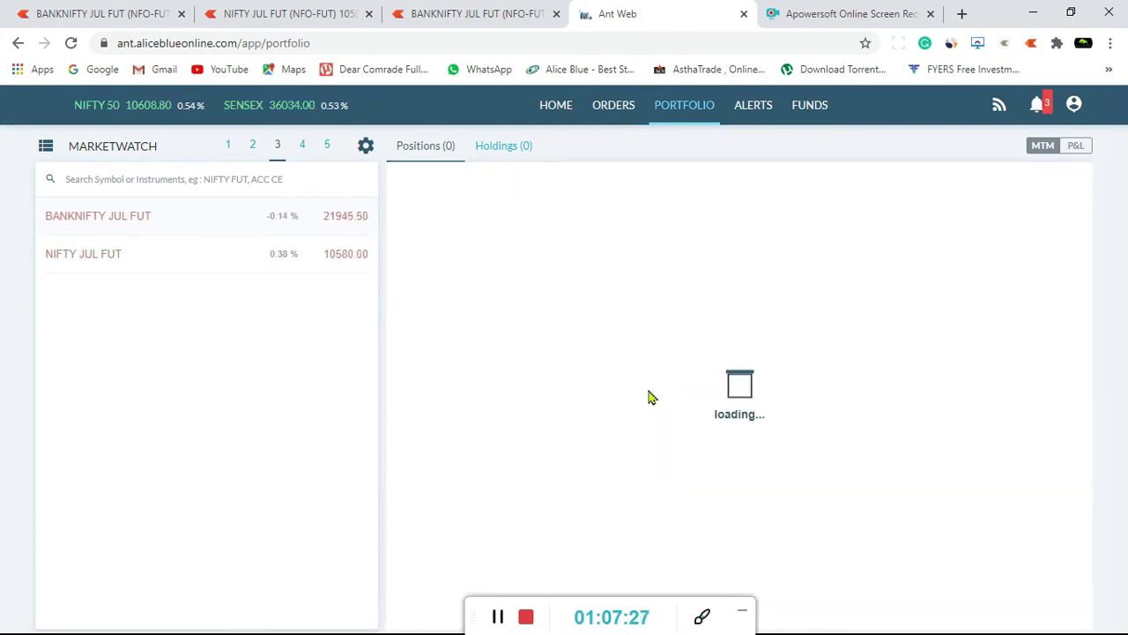
left_click(1038, 106)
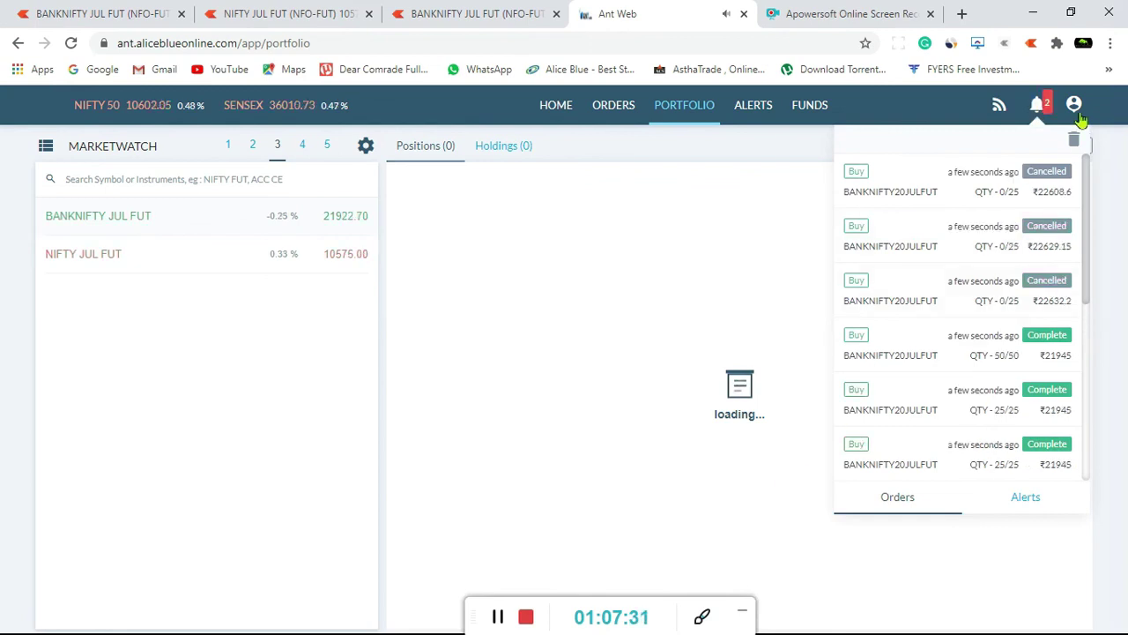
left_click(1040, 105)
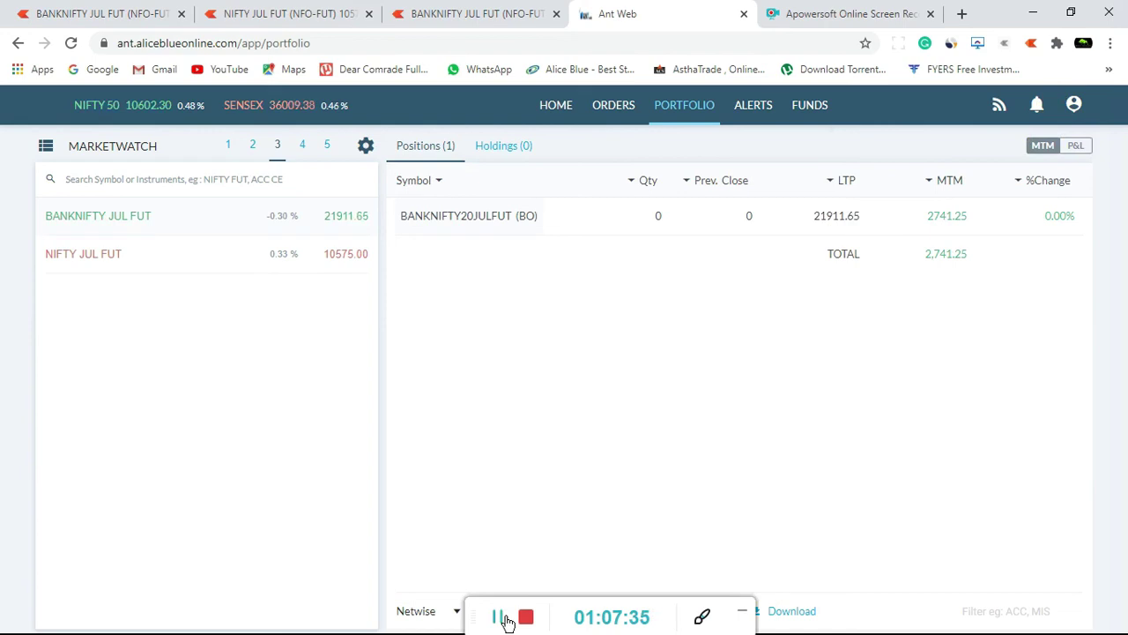
left_click(451, 11)
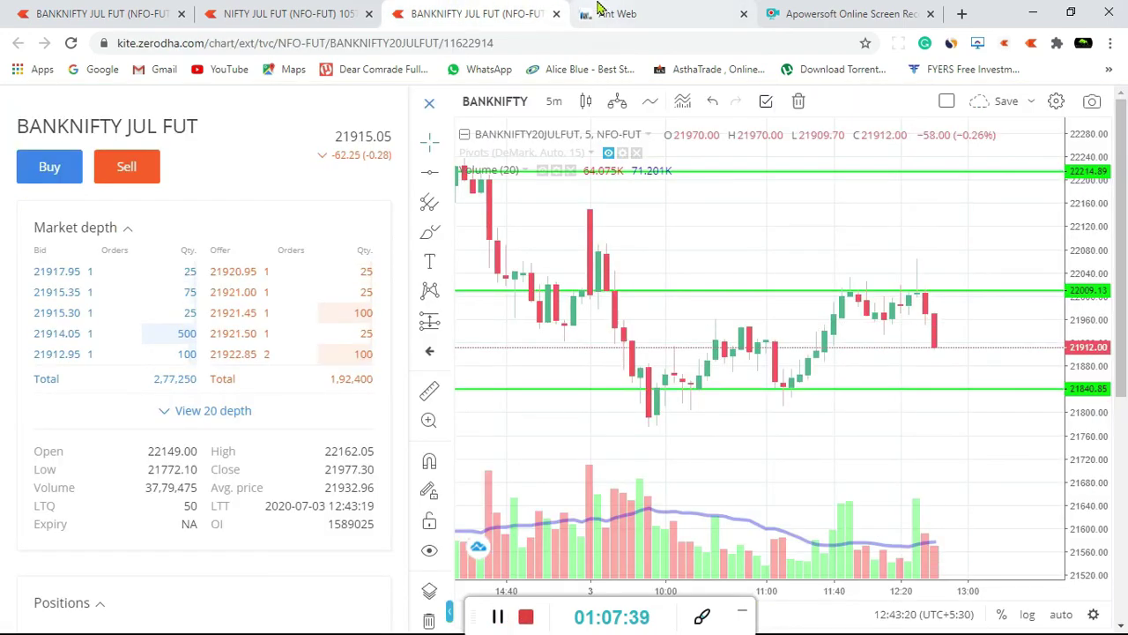
left_click(622, 13)
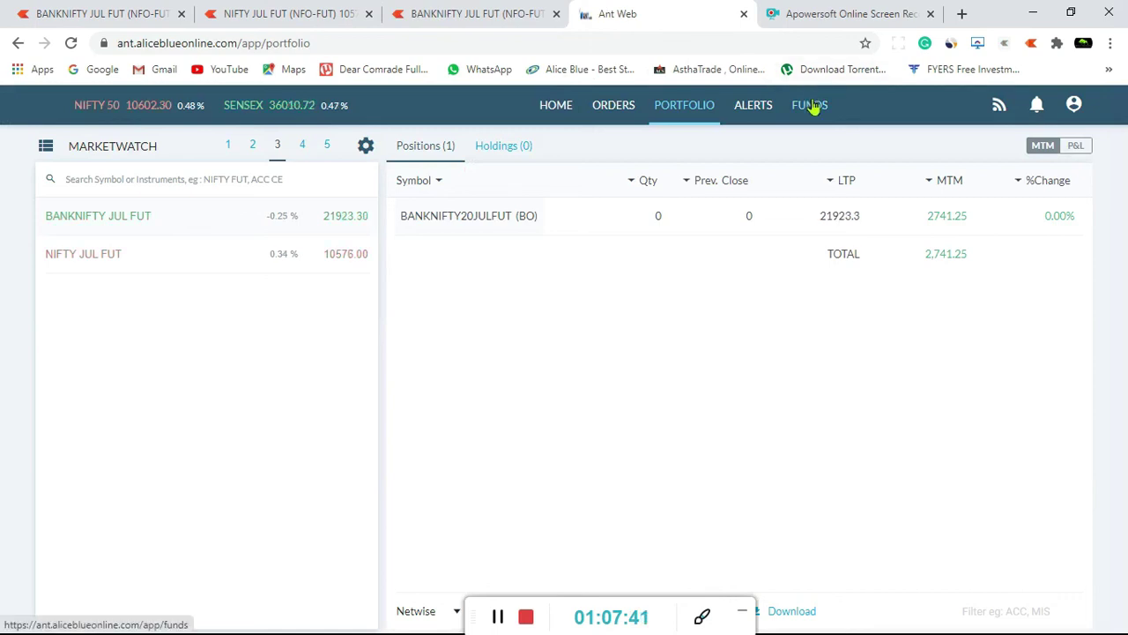